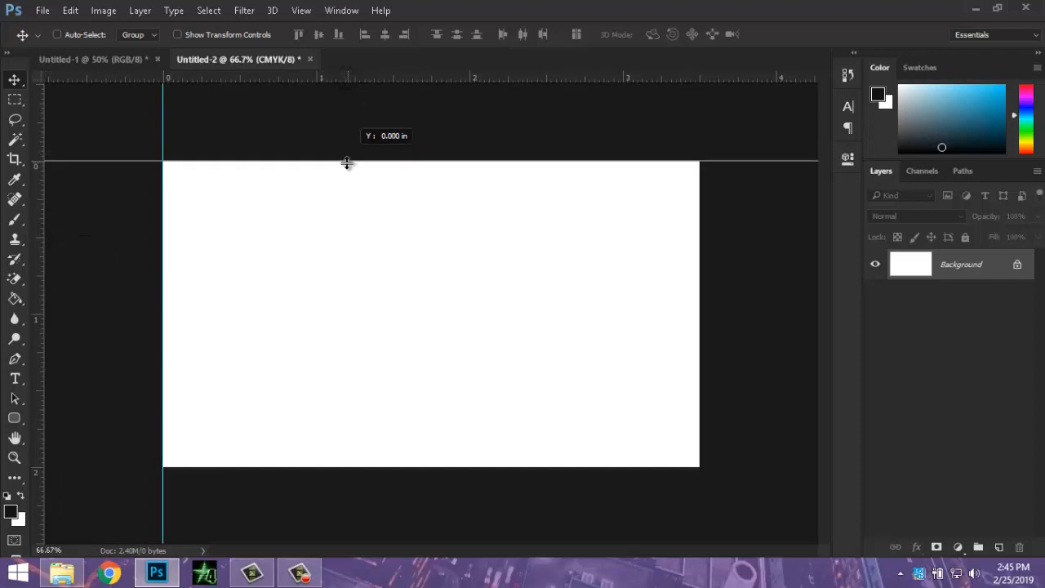
Place a vertical guide on the canvas's right edge and a horizontal guide on its bottom edge.
left_click_drag(41, 318, 699, 332)
left_click_drag(485, 81, 433, 467)
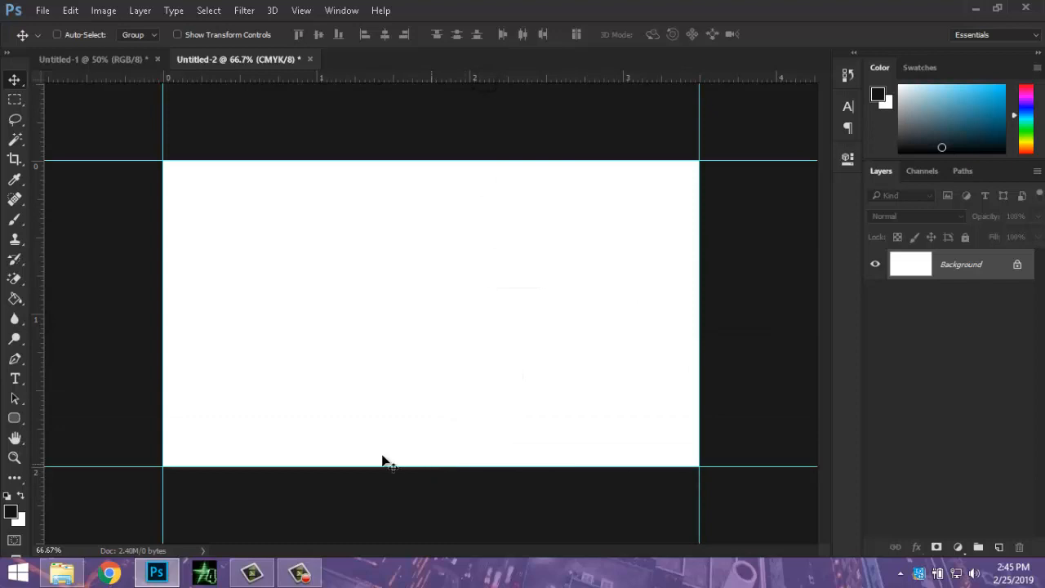
Draw a dark rounded rectangle about 177 by 345 px on the canvas's left half and round its corners to the maximum.
left_click(15, 418)
left_click_drag(252, 256, 343, 431)
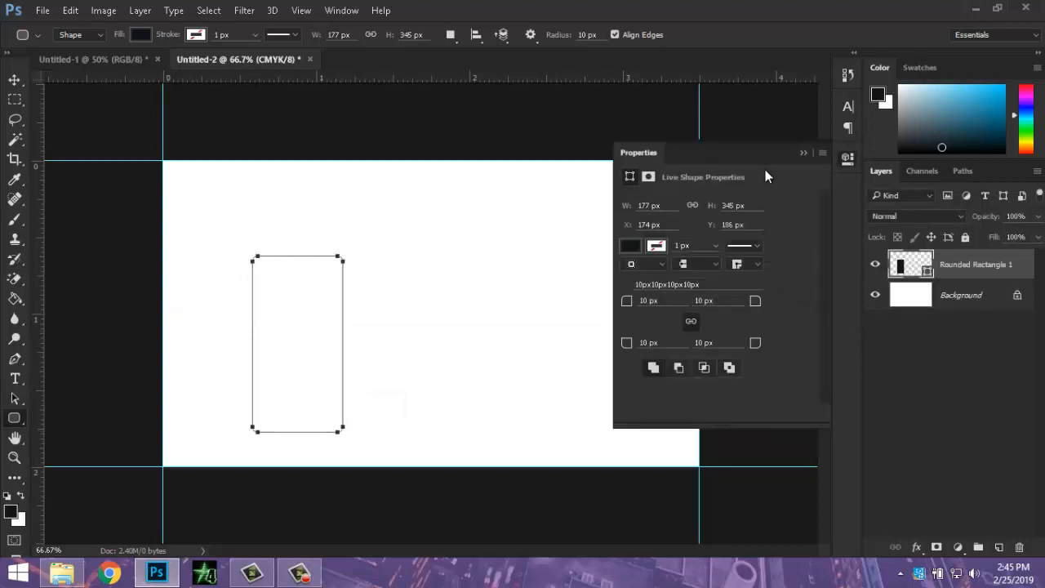
left_click_drag(626, 301, 766, 333)
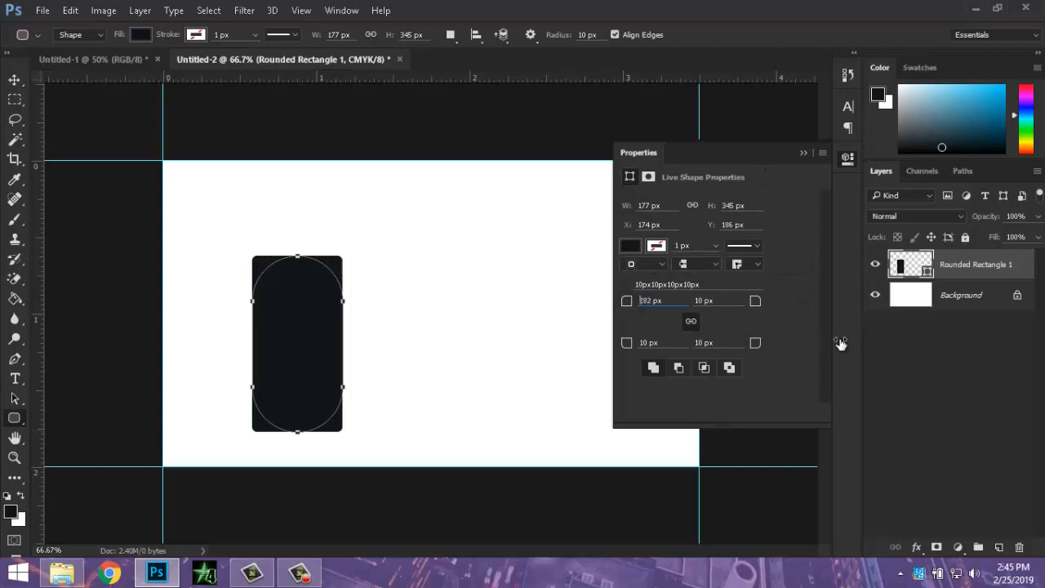
left_click_drag(841, 343, 841, 343)
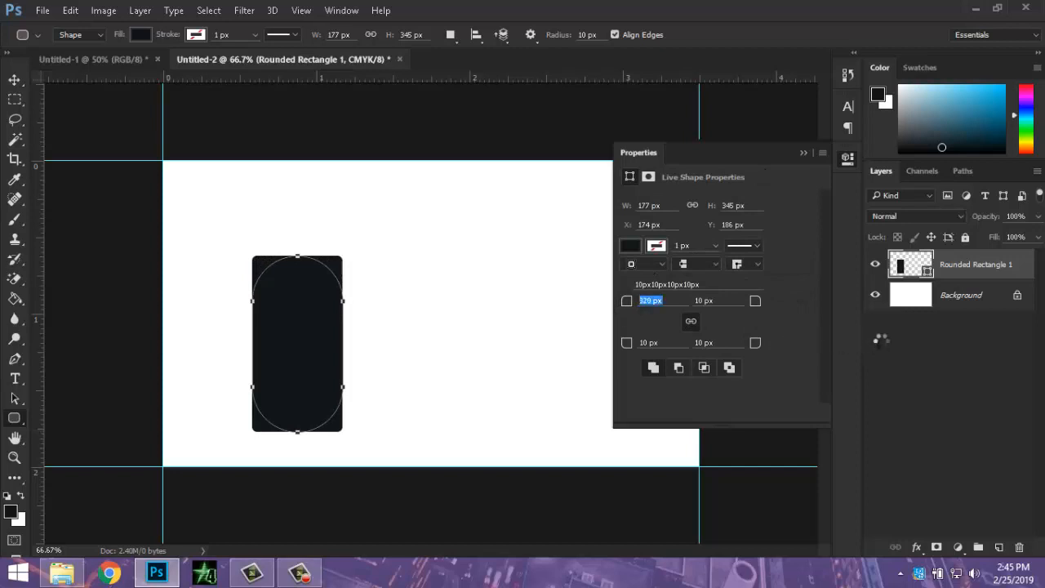
Move the rounded rectangle over the canvas's left edge and distort it into a large diagonal leaf shape spanning the canvas height.
left_click(14, 81)
left_click_drag(276, 315, 147, 288)
left_click(187, 36)
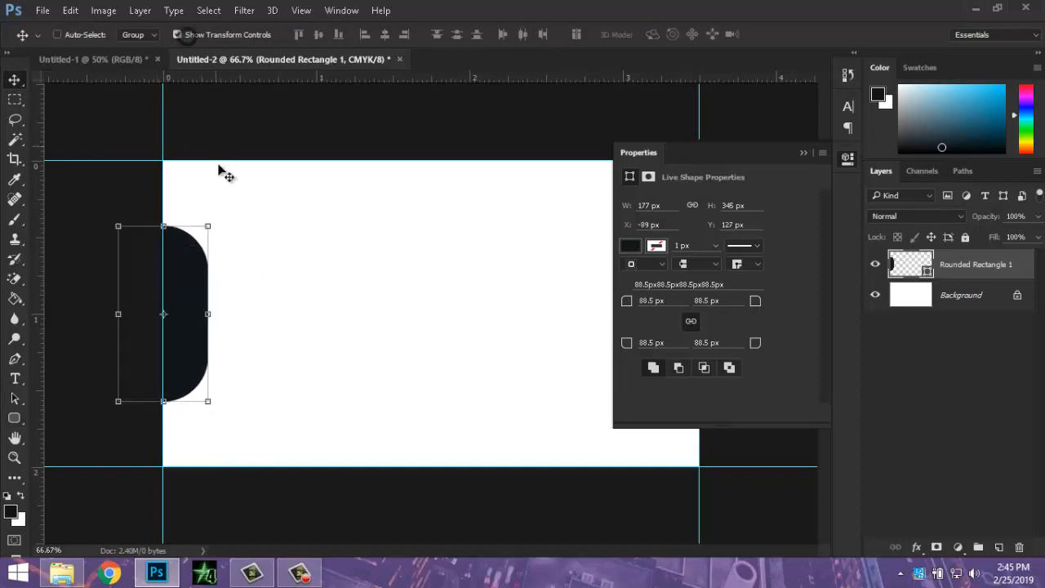
left_click_drag(237, 223, 459, 82)
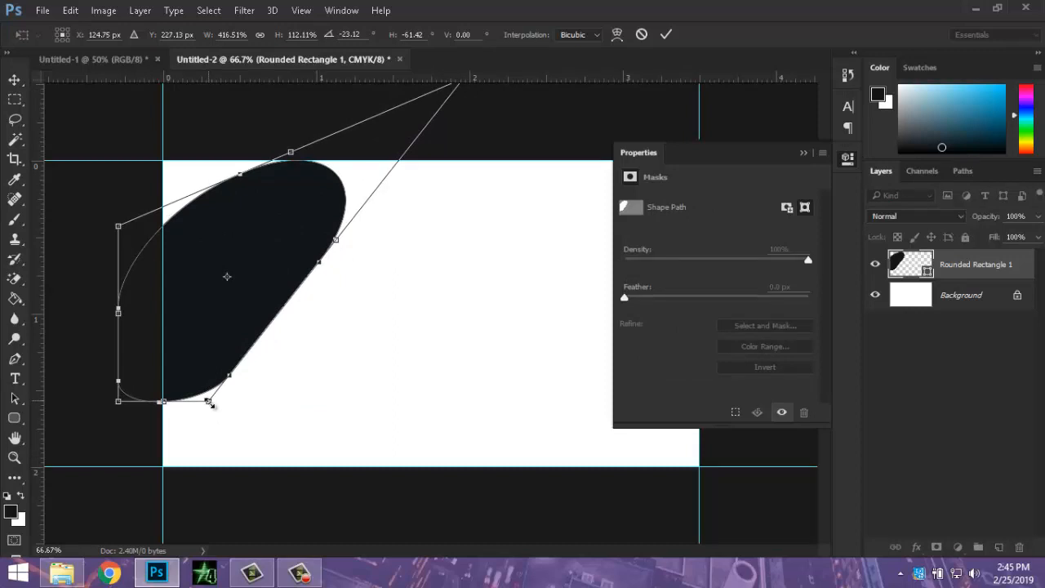
left_click_drag(212, 407, 221, 430)
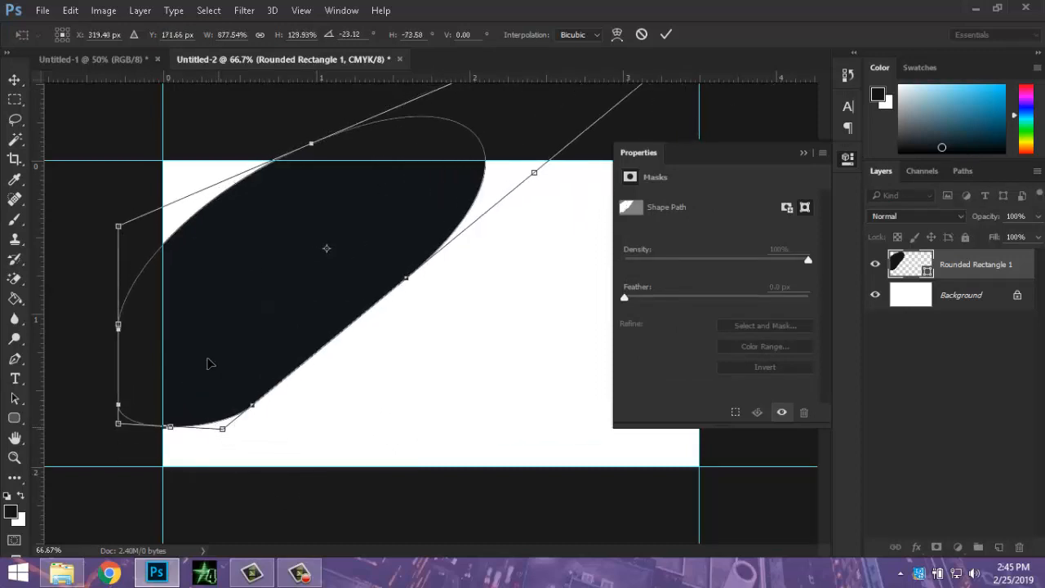
mouse_move(208, 361)
left_mouse_down()
mouse_move(196, 396)
mouse_move(147, 388)
mouse_move(191, 368)
left_mouse_up()
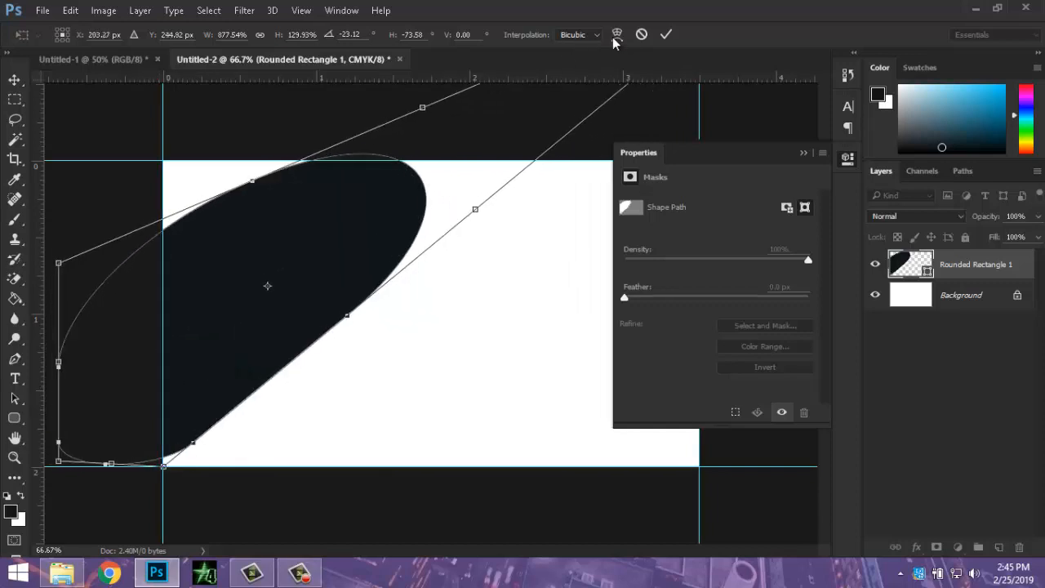
left_click(664, 35)
left_click_drag(270, 334, 269, 336)
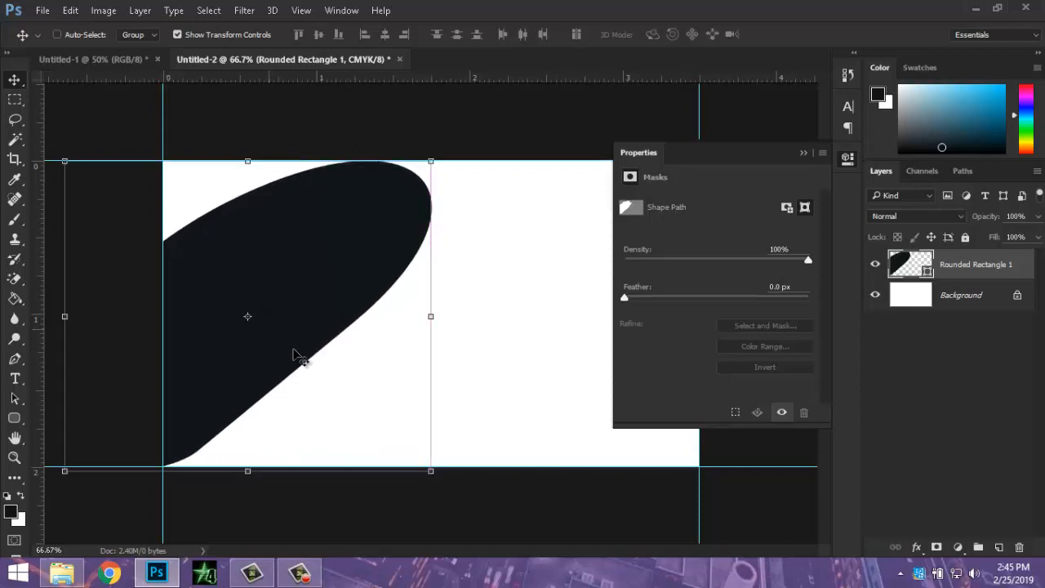
left_click(226, 36)
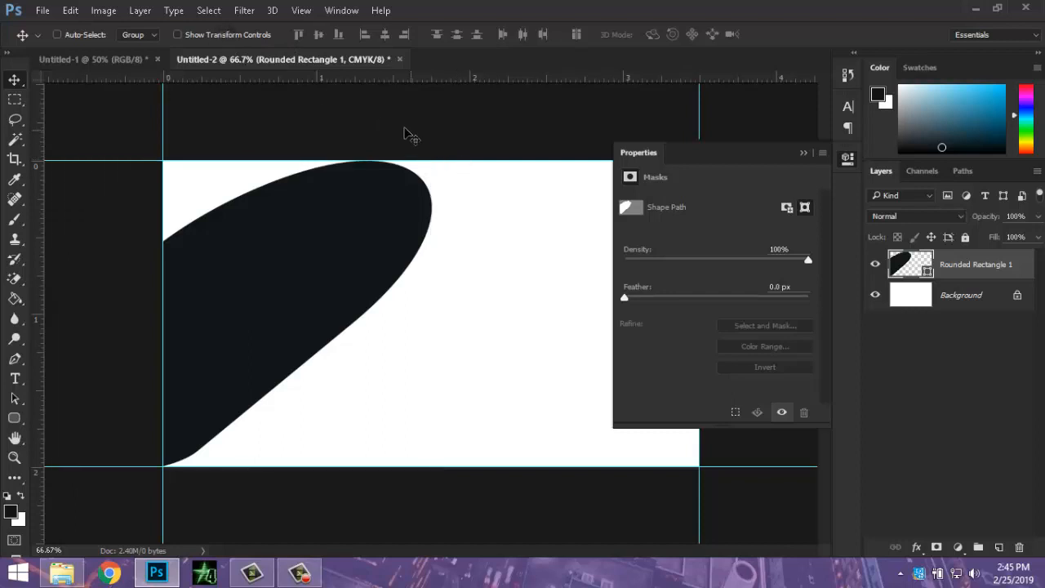
Distort the shape's lower-right corner outward to widen its base and realign the shape with the top guide.
left_click(228, 34)
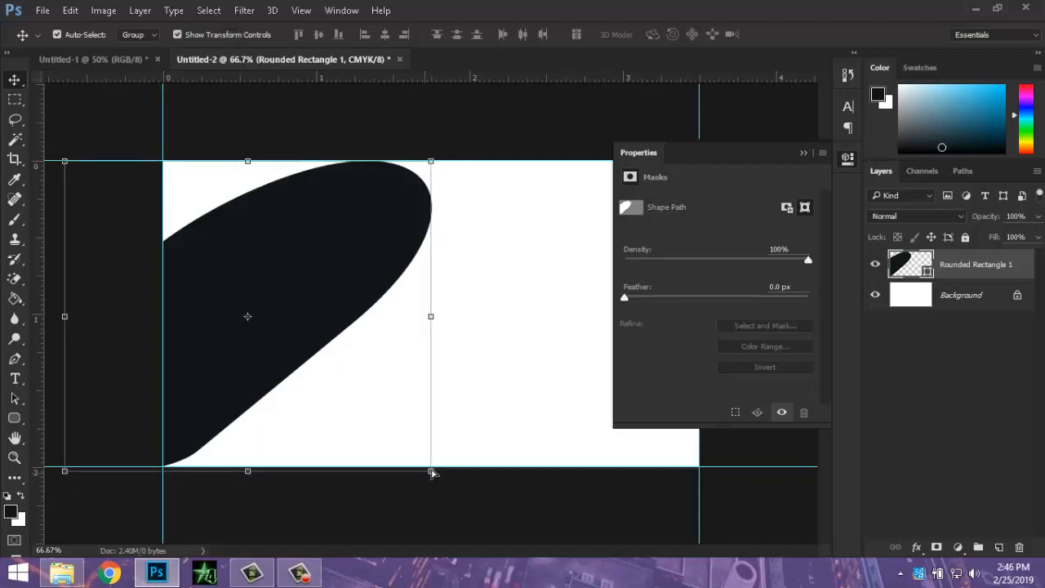
left_click_drag(431, 472, 545, 475)
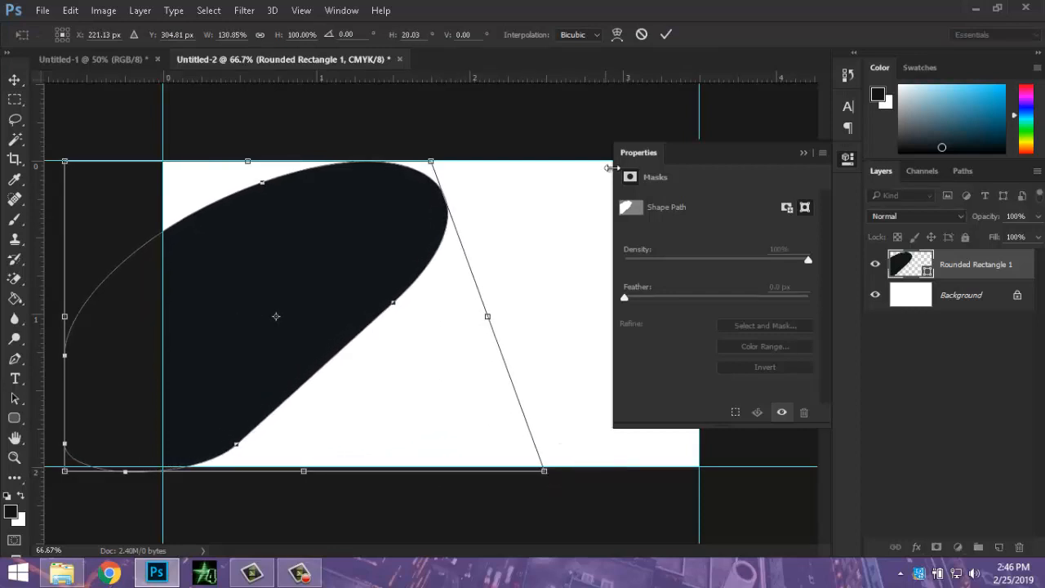
left_click(670, 34)
mouse_move(351, 318)
left_mouse_down()
mouse_move(350, 308)
mouse_move(345, 318)
mouse_move(383, 324)
mouse_move(329, 315)
mouse_move(337, 320)
left_mouse_up()
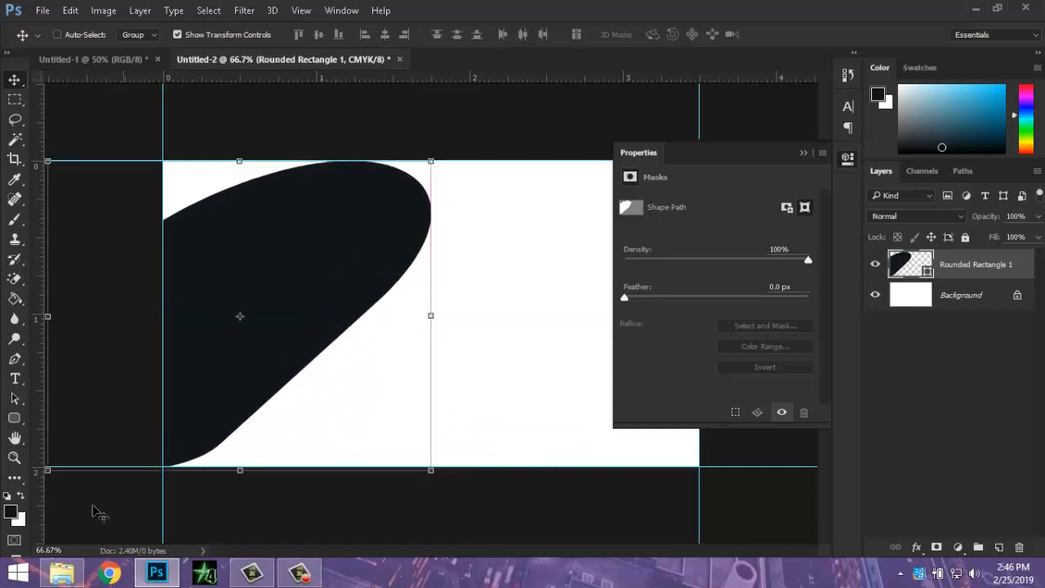
Distort the shape's lower side so its base extends below the canvas, and align its top with the top guide.
left_click_drag(45, 487, 86, 476)
left_click_drag(196, 434, 205, 432)
left_click(666, 35)
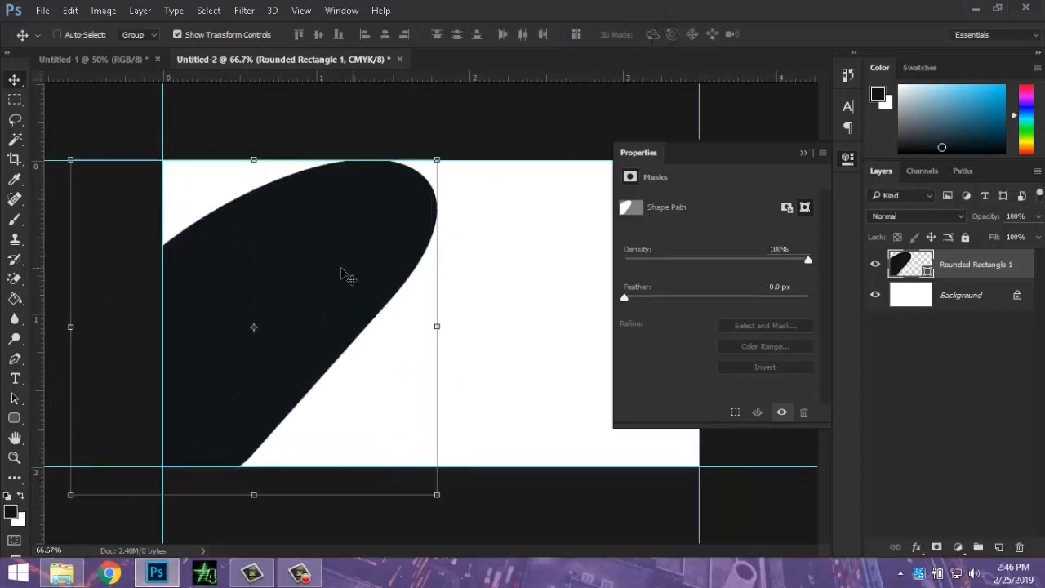
mouse_move(336, 268)
left_mouse_down()
mouse_move(327, 268)
mouse_move(342, 273)
left_mouse_up()
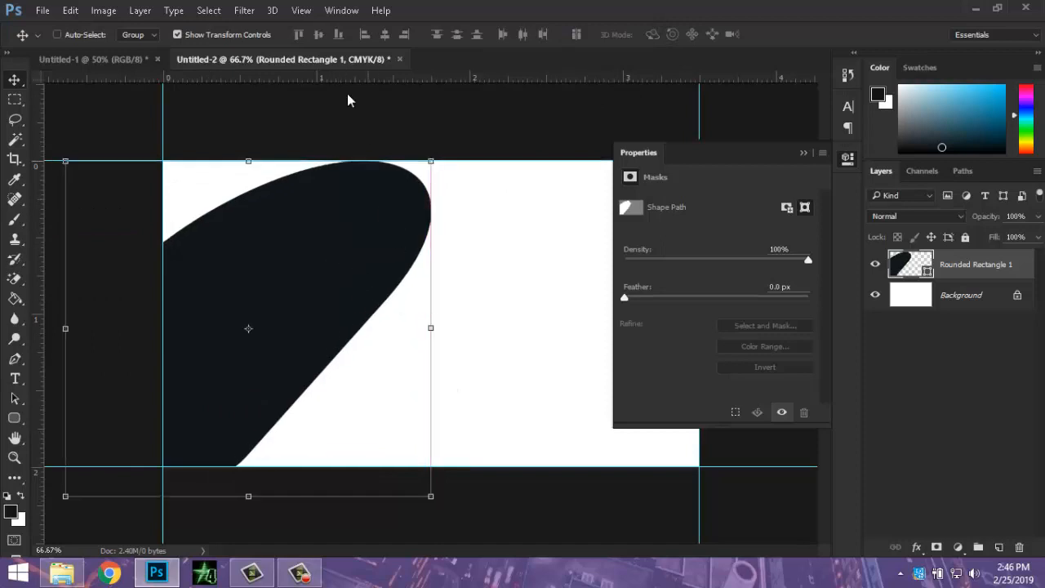
left_click(241, 36)
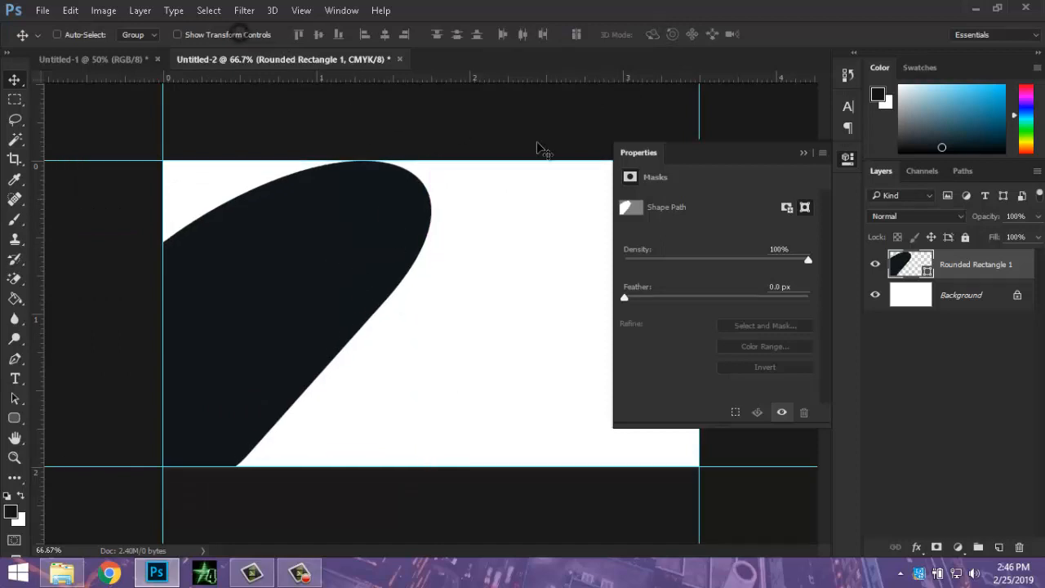
Open the city photo aerial-android-wallpaper-architectural-design-373912 from the Downloads folder.
left_click(804, 153)
left_click(43, 10)
left_click(58, 41)
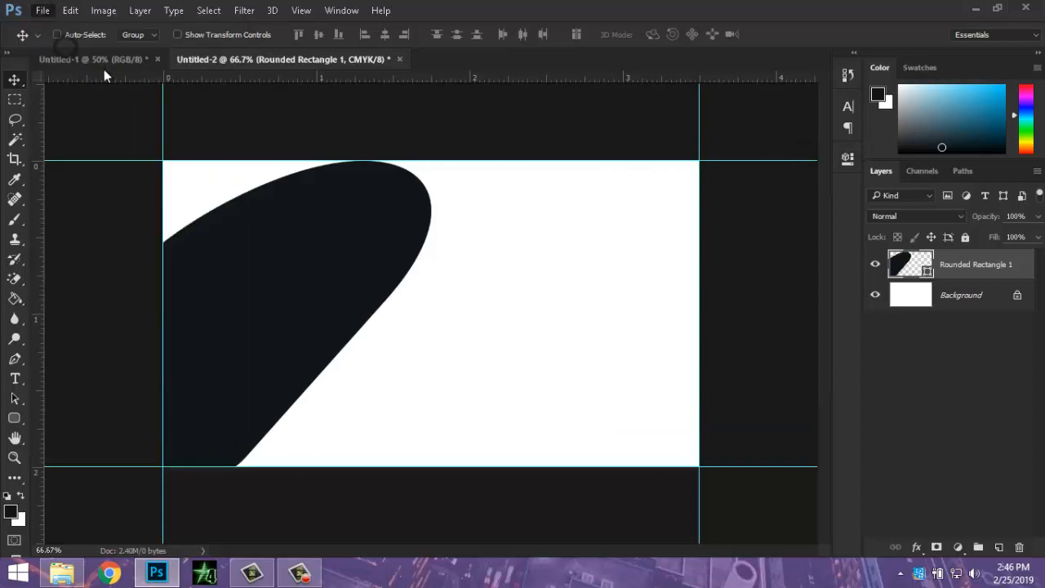
left_click(71, 123)
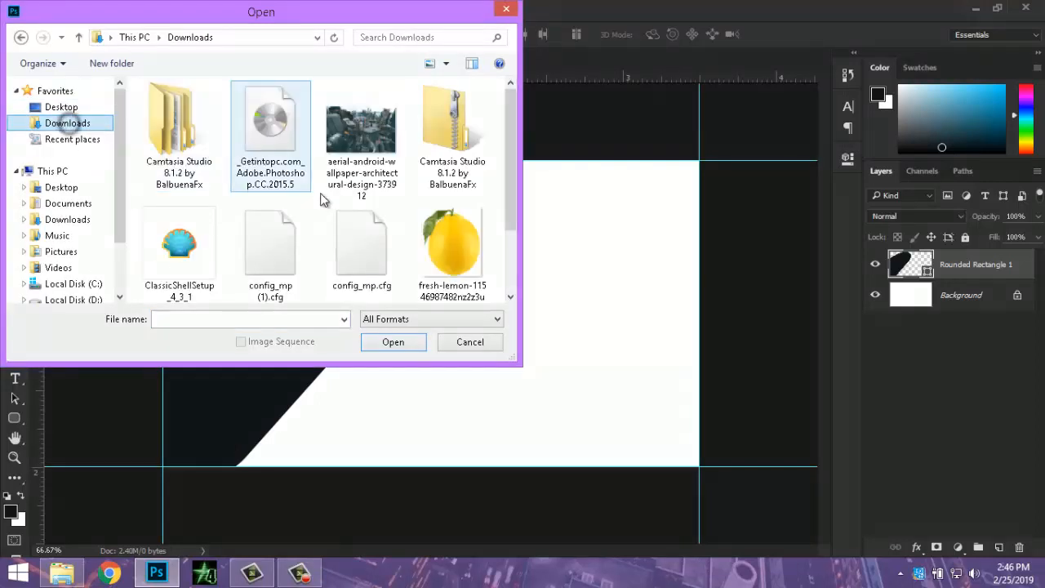
double_click(380, 144)
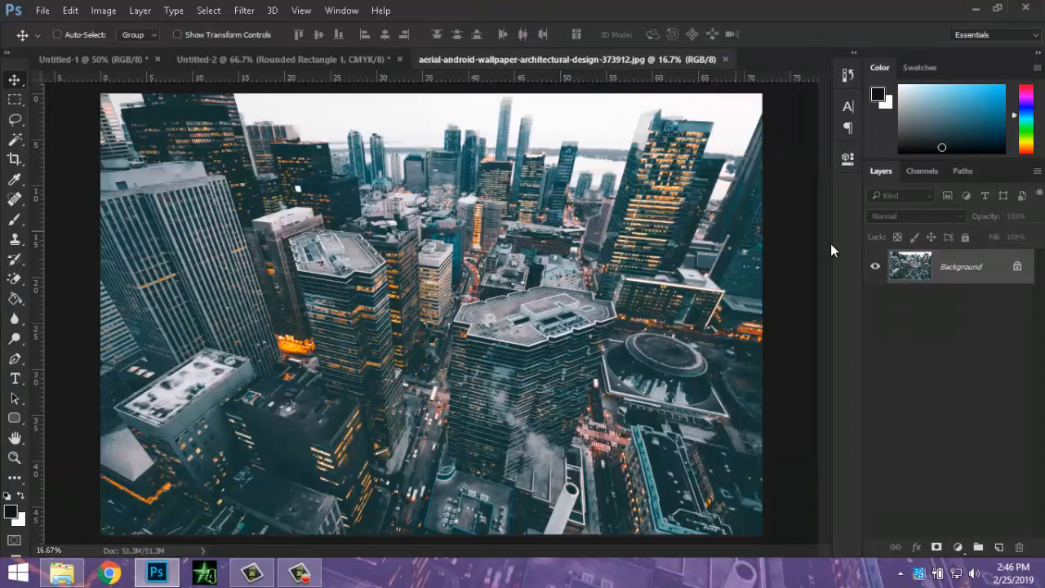
Unlock the city photo's background layer, copy it into the Untitled-2 document and close the source image.
left_click(1019, 266)
left_click_drag(500, 212, 392, 263)
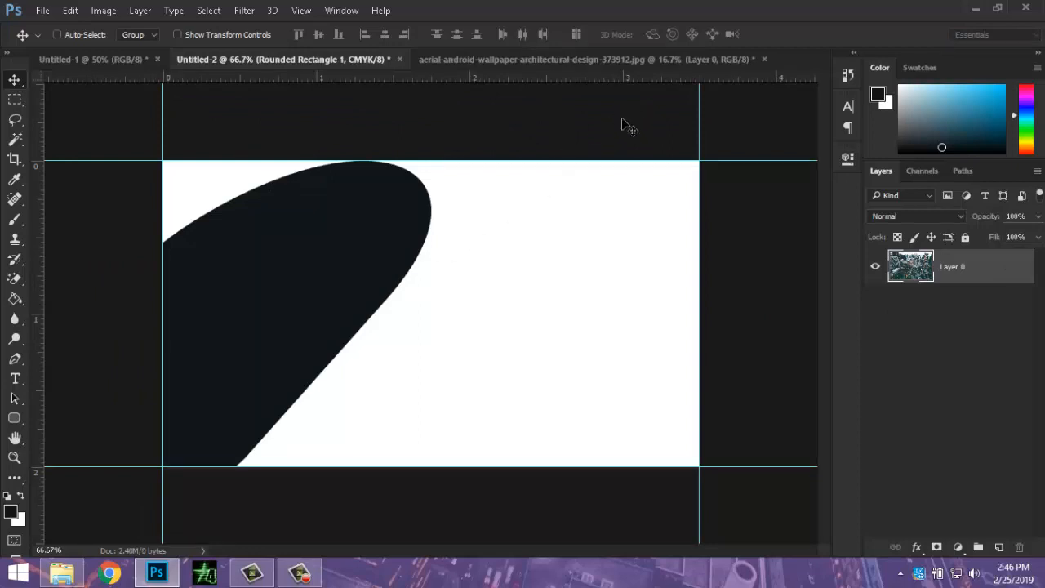
left_click_drag(628, 126, 630, 123)
left_click(708, 59)
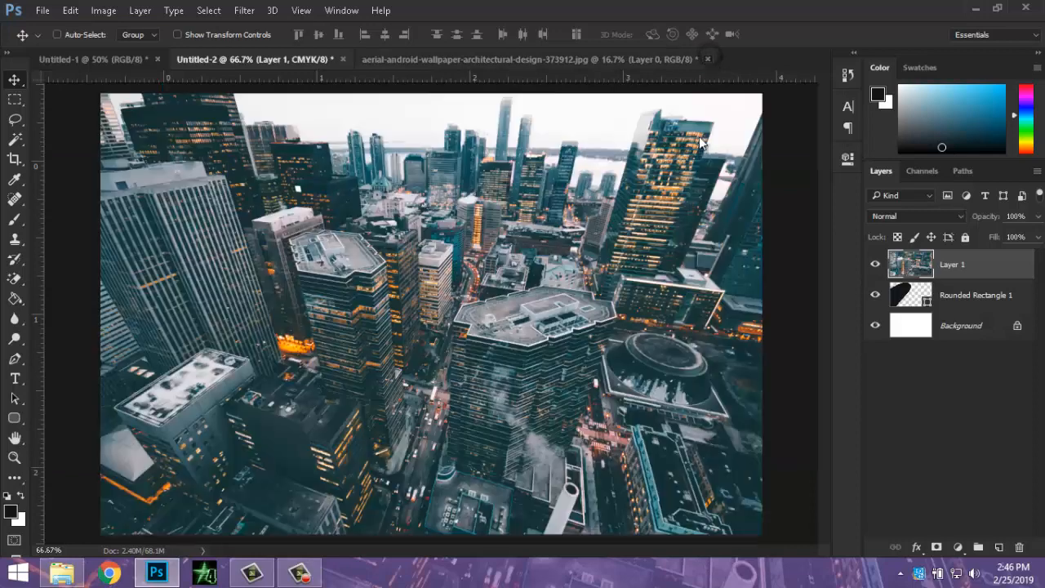
left_click(504, 222)
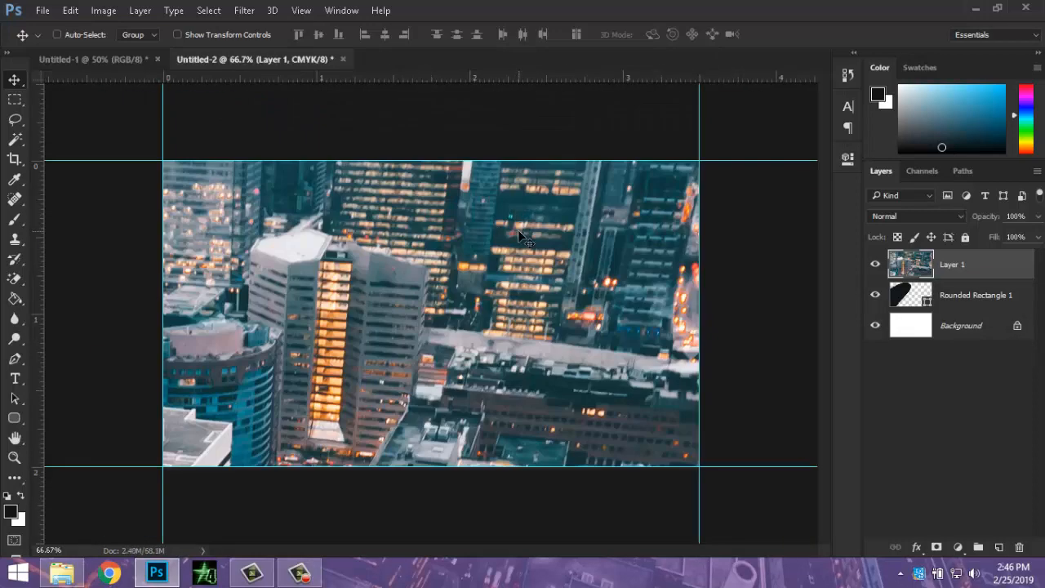
Scale the city photo proportionally to about 22% and move it over the canvas's left part.
key("ctrl+minus")
key("ctrl+minus")
key("ctrl+minus")
key("ctrl+minus")
key("ctrl+minus")
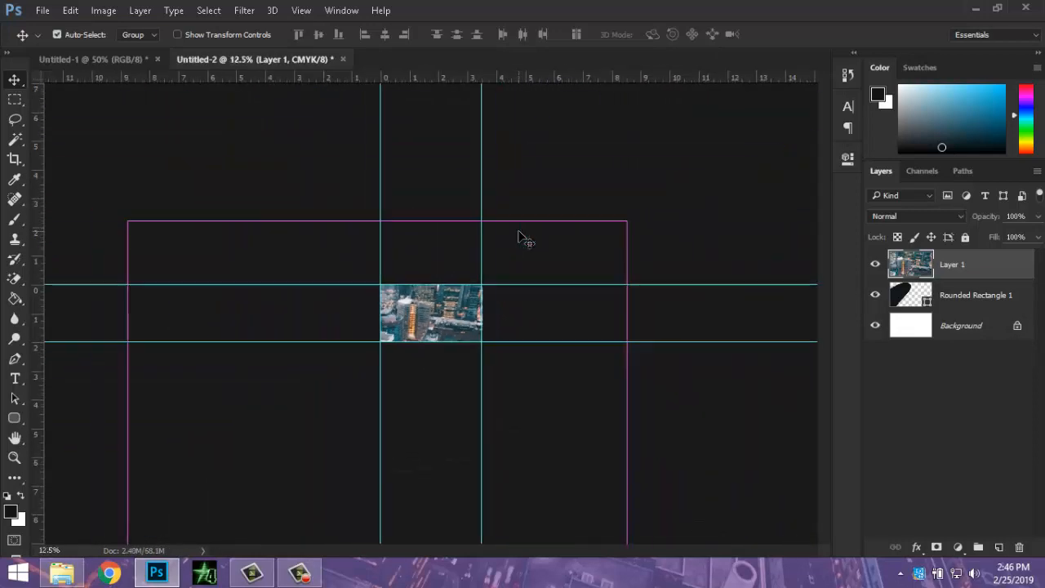
left_click(214, 39)
left_click_drag(627, 219, 326, 534)
left_click_drag(278, 439, 495, 240)
key("ctrl+plus")
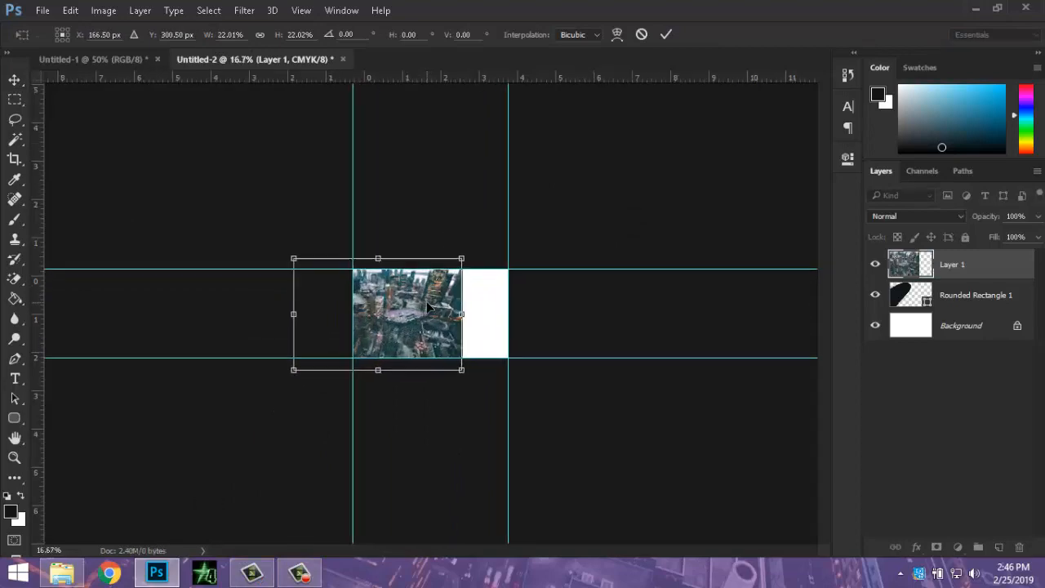
Scale the city photo further to about 17.8% and position it to cover the dark shape and the full canvas height.
key("ctrl+plus")
key("ctrl+plus")
key("ctrl+plus")
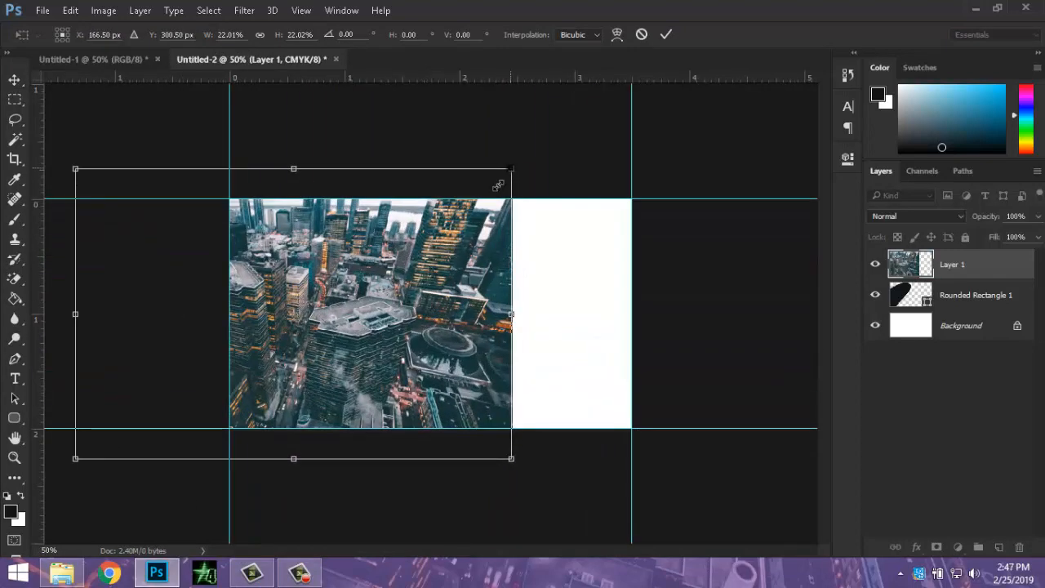
left_click_drag(508, 172, 415, 233)
left_click_drag(360, 315, 440, 281)
left_click_drag(496, 426, 507, 431)
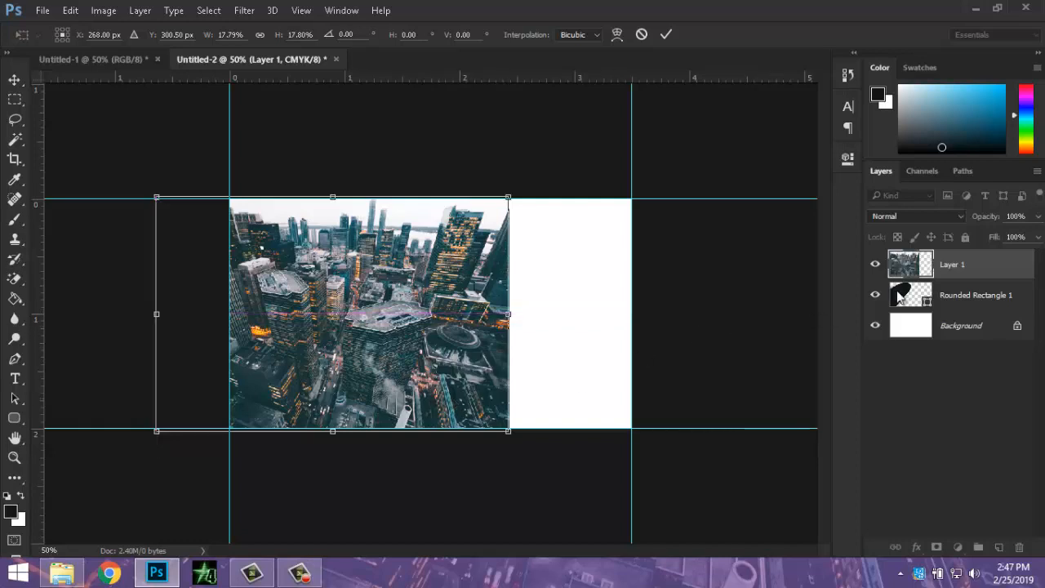
Try clipping the city photo to the rounded rectangle layer, and undo the clipping mask.
right_click(952, 272)
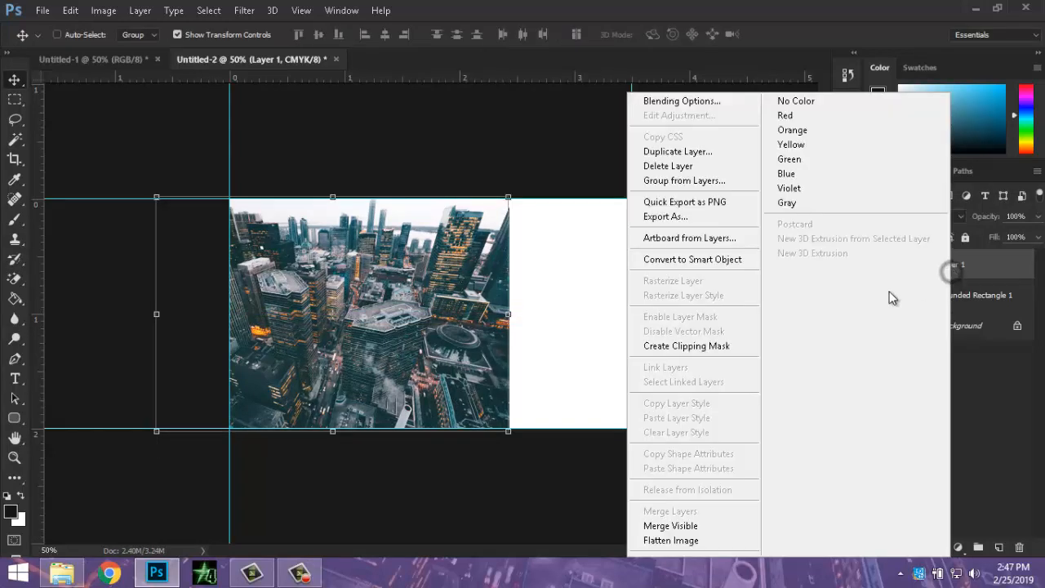
left_click(723, 343)
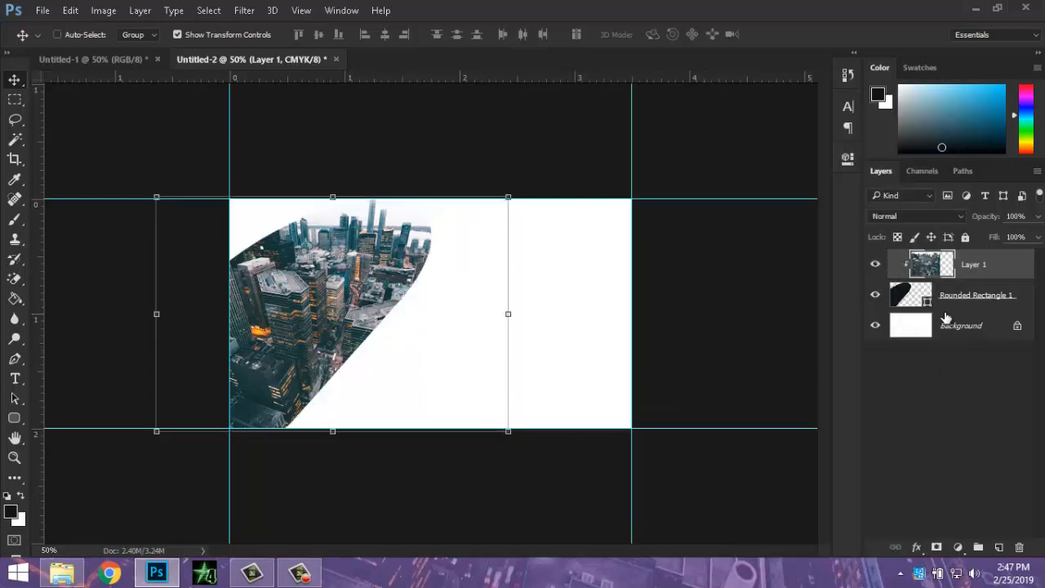
key("ctrl+z")
left_click(954, 395)
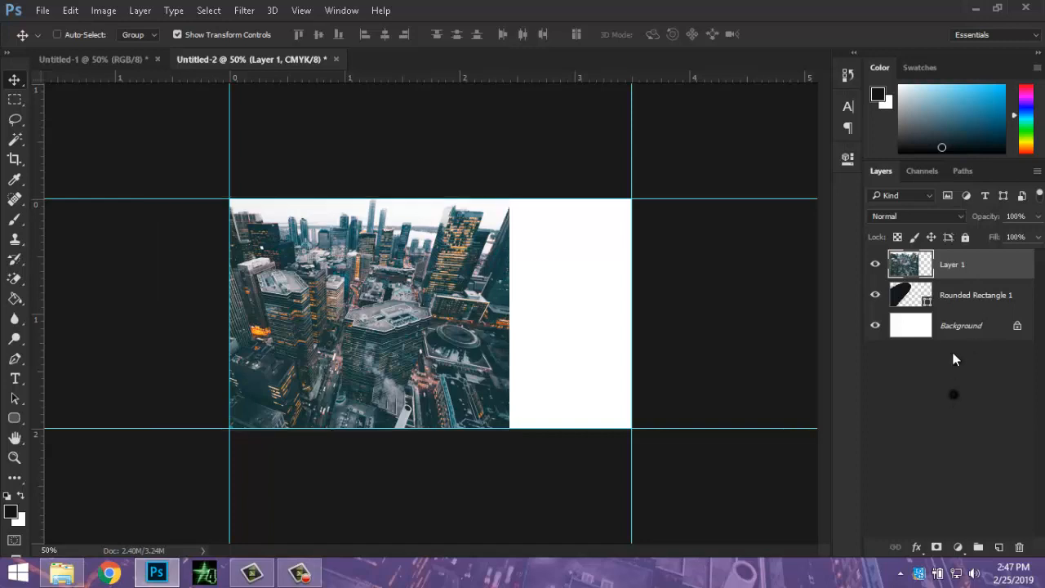
Duplicate the Rounded Rectangle 1 layer directly beneath the city photo.
left_click(960, 303, "ctrl")
key("ctrl")
key("ctrl+j")
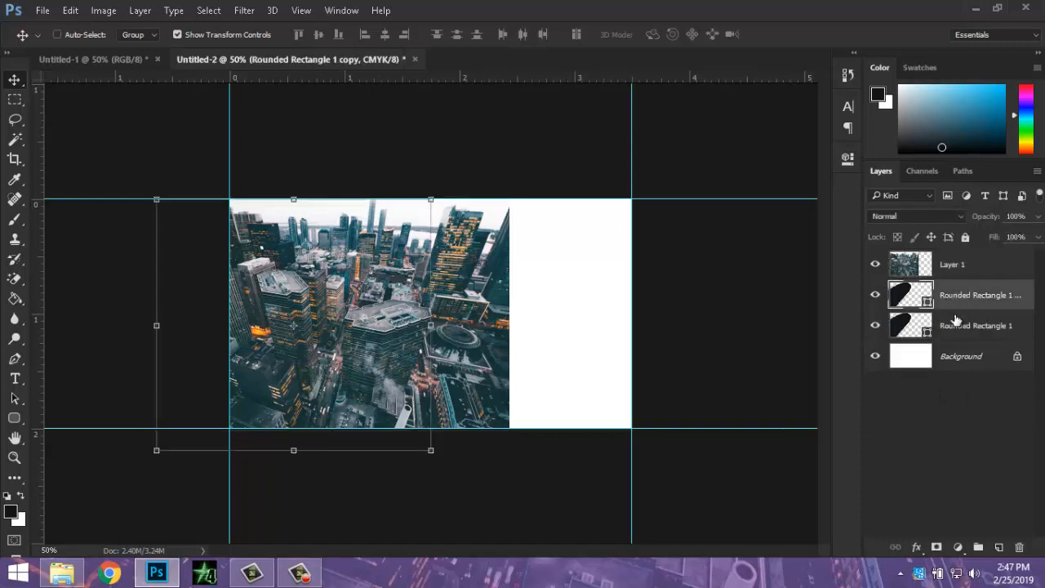
Fill the original Rounded Rectangle 1 shape with blue from the recently used colors.
left_click(954, 325)
left_click(12, 419)
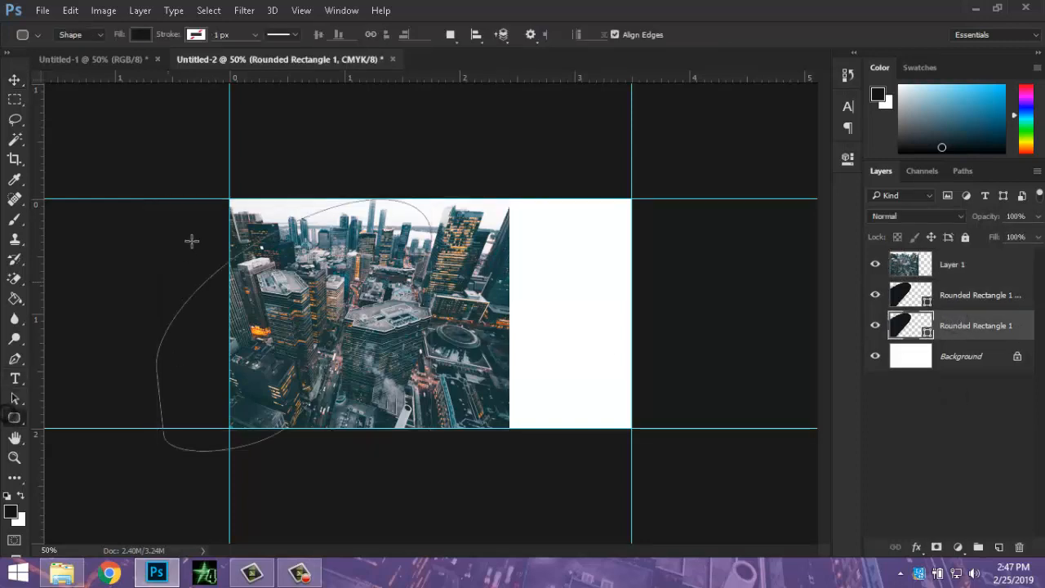
left_click(141, 35)
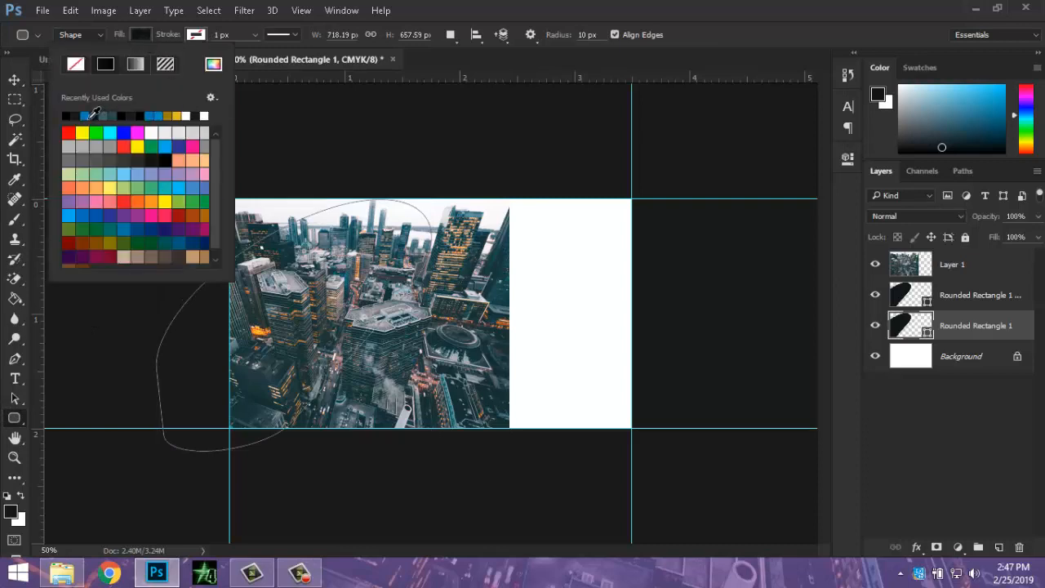
left_click(85, 116)
left_click(13, 79)
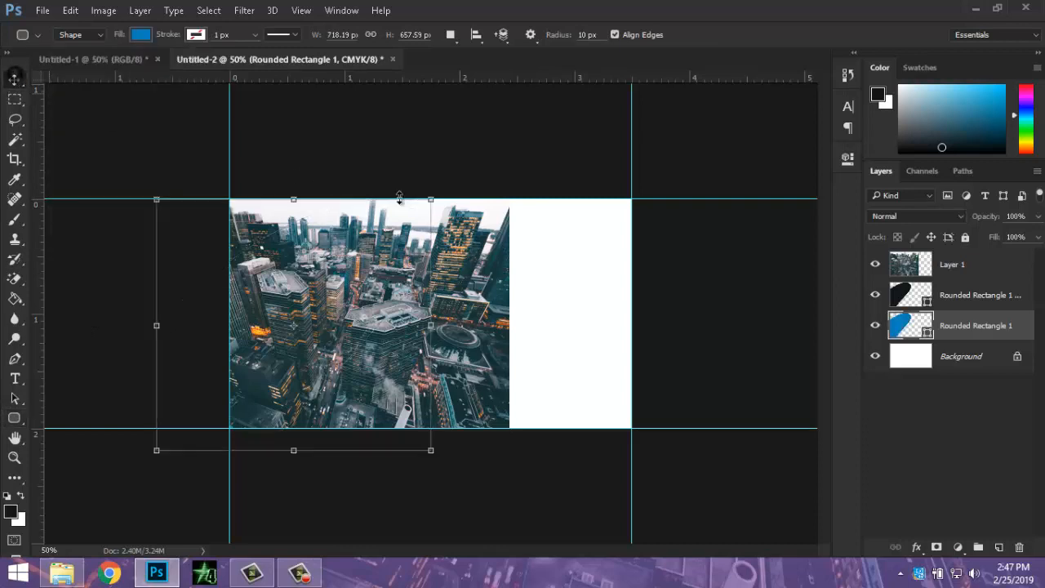
Clip the city photo in Layer 1 to the duplicated rounded rectangle with a clipping mask.
left_click(957, 268)
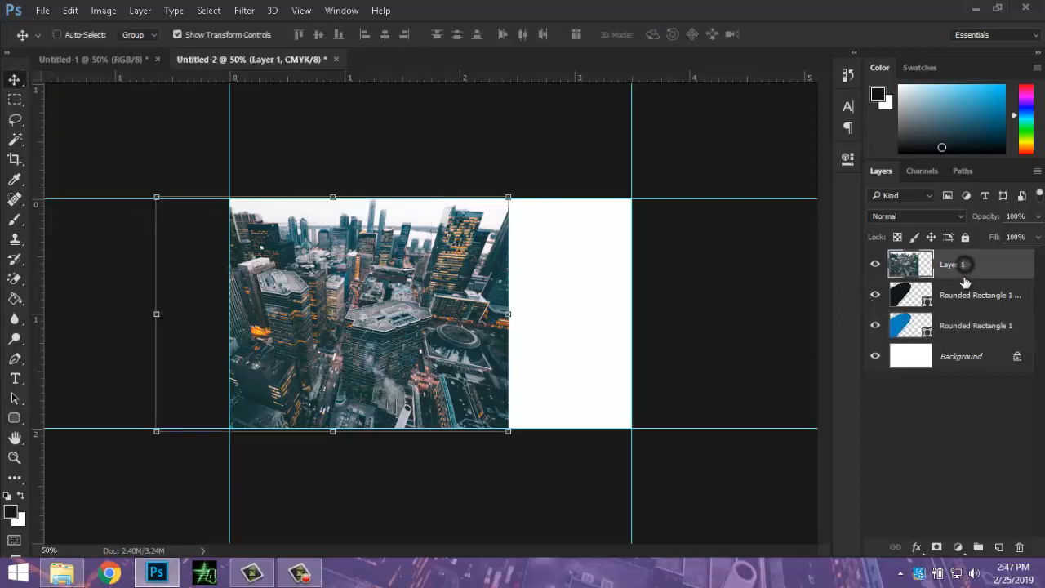
right_click(940, 273)
left_click(671, 343)
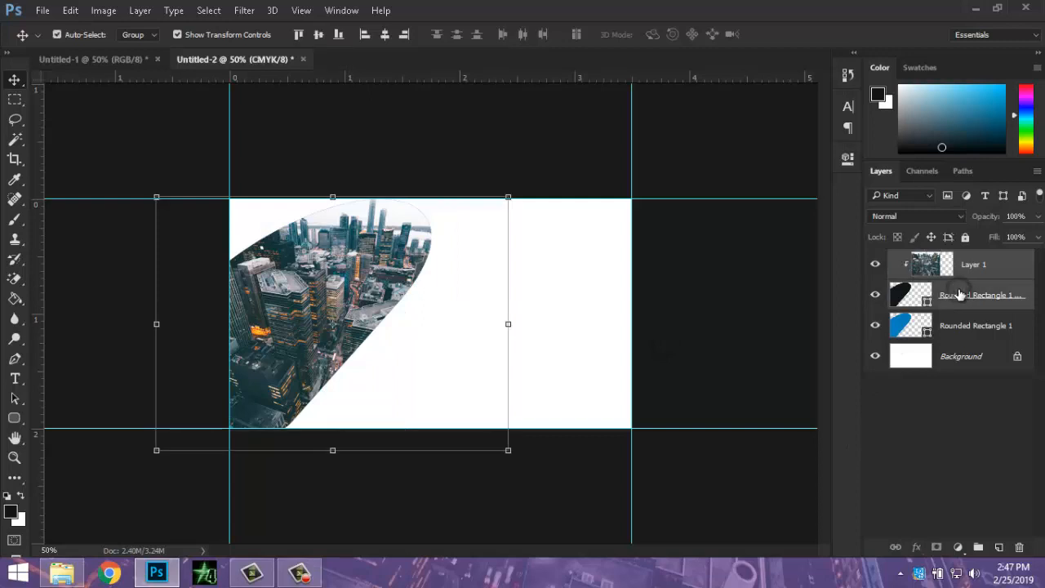
Merge the clipped city photo with its duplicated shape and lower the merged layer's opacity to 50%.
key("ctrl+e")
left_click(1037, 216)
left_click_drag(1020, 236, 1003, 239)
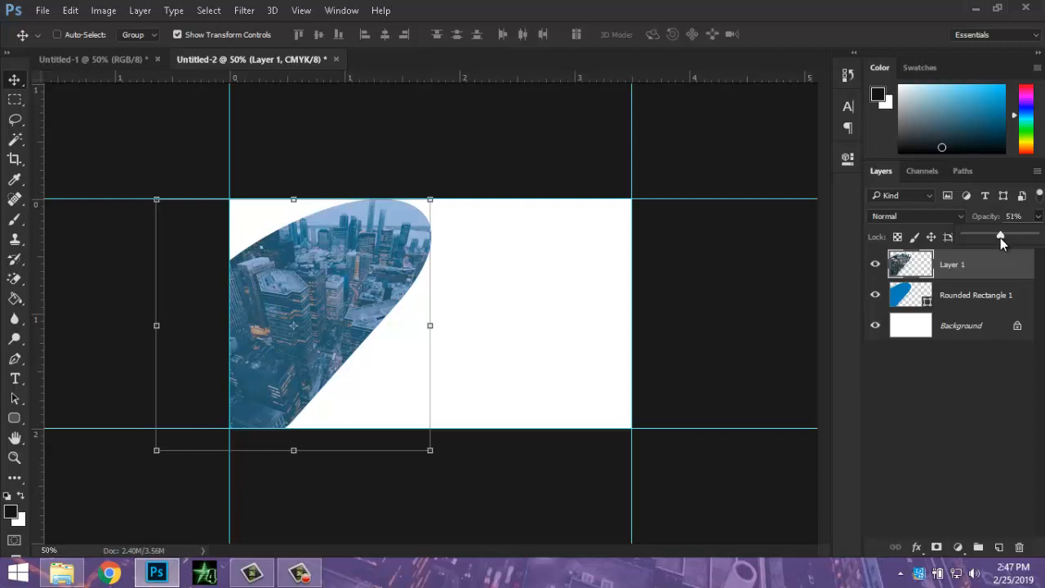
left_click(934, 435)
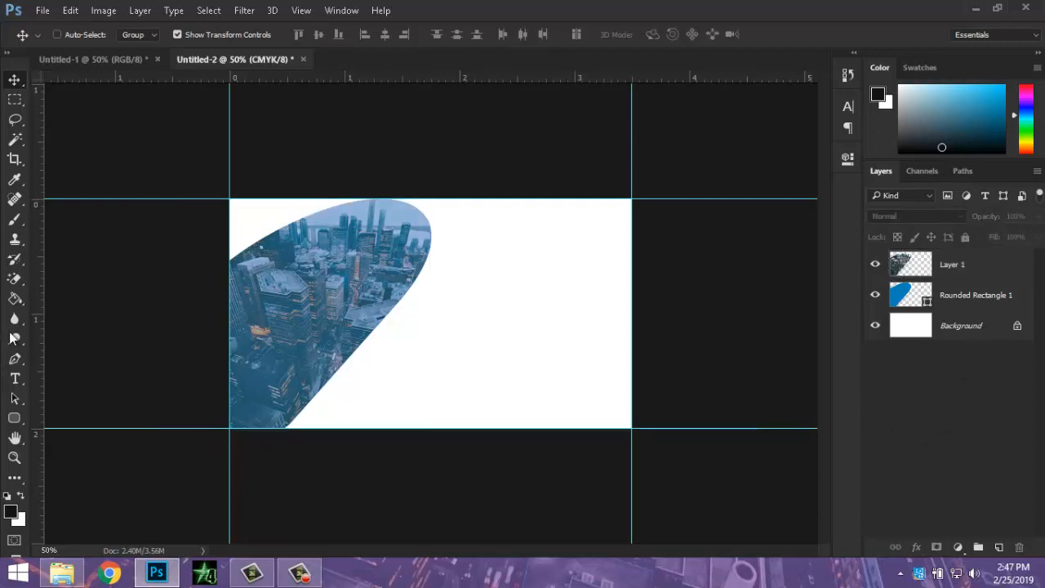
Fill the Background layer with the dark foreground color and add a vertical guide at the card's center.
left_click(14, 299)
left_click(960, 326)
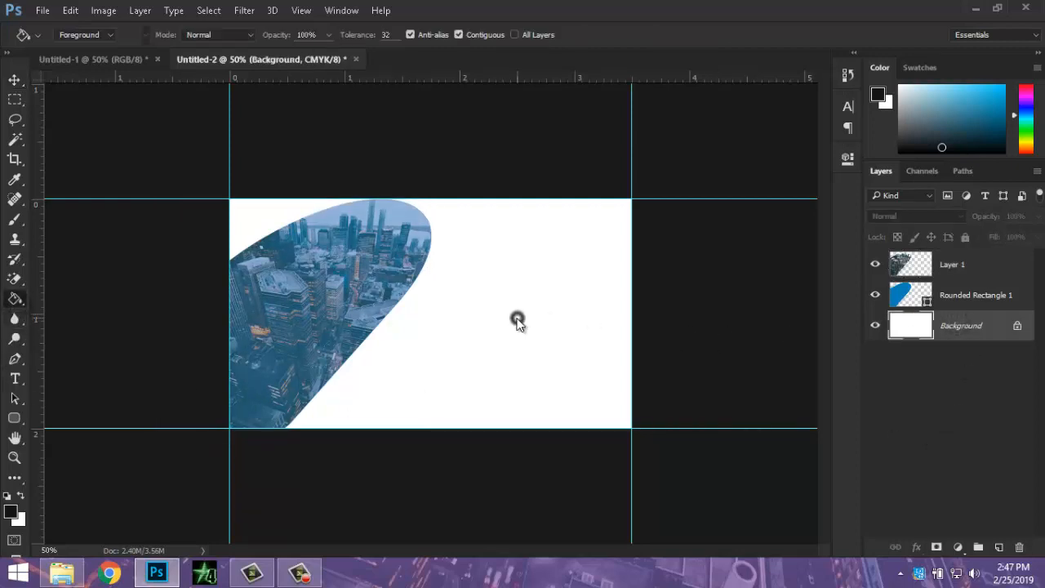
left_click(517, 320)
left_click_drag(40, 320, 431, 323)
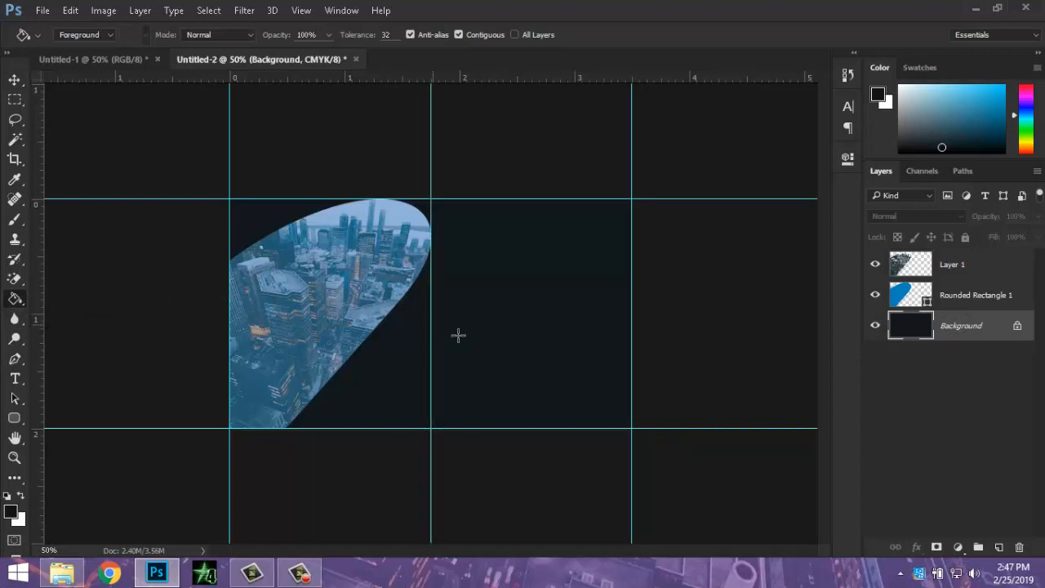
Copy the LOGO group from Untitled-1 into the card's right half and turn off the transform controls.
left_click(15, 79)
key("ctrl+plus")
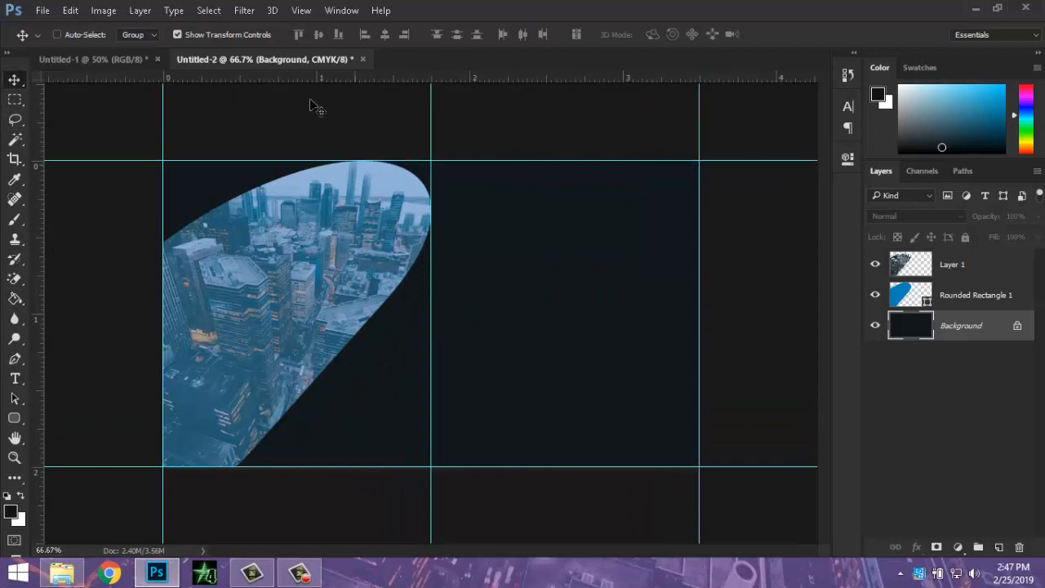
left_click(126, 58)
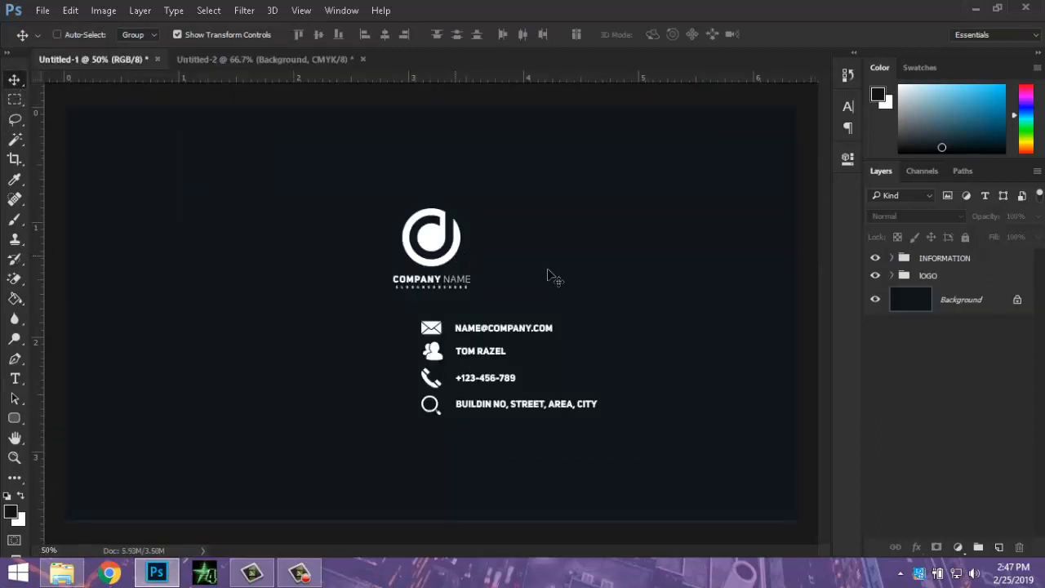
left_click(952, 276)
left_click_drag(432, 231, 588, 299)
left_click(208, 31)
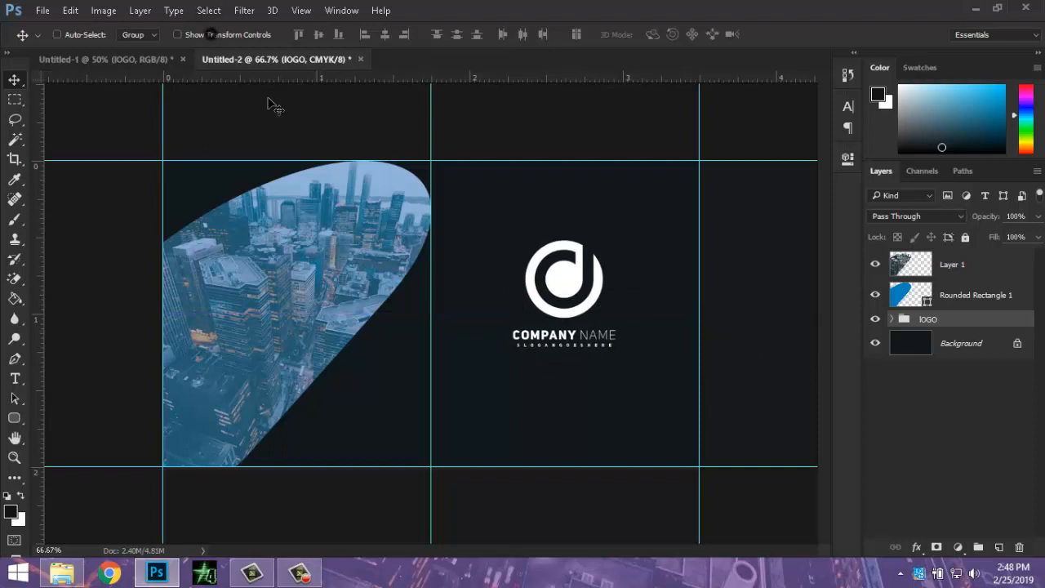
left_click(15, 378)
left_click(450, 445)
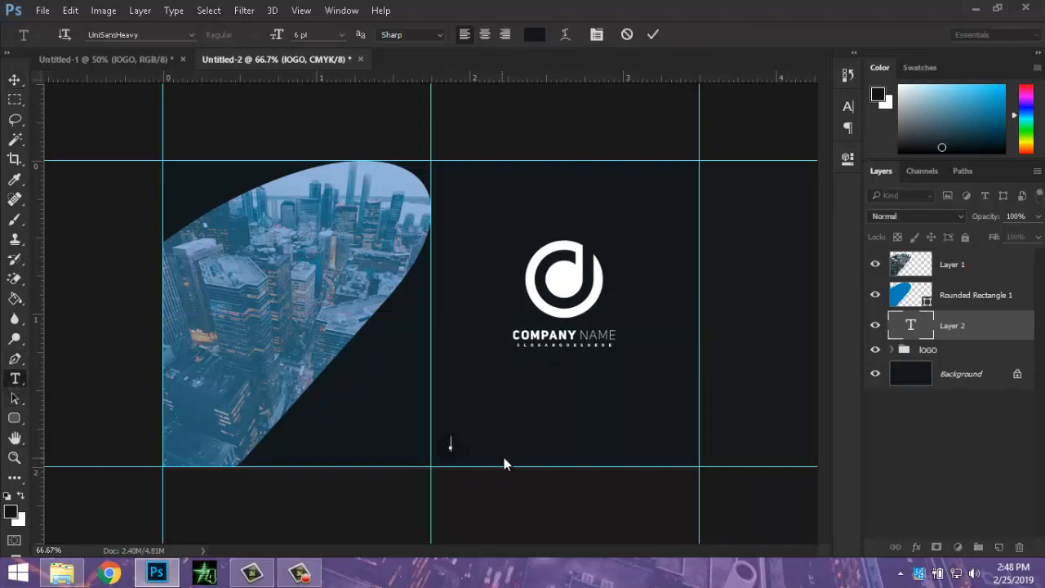
type("0")
left_click(534, 35)
left_click_drag(604, 160, 596, 109)
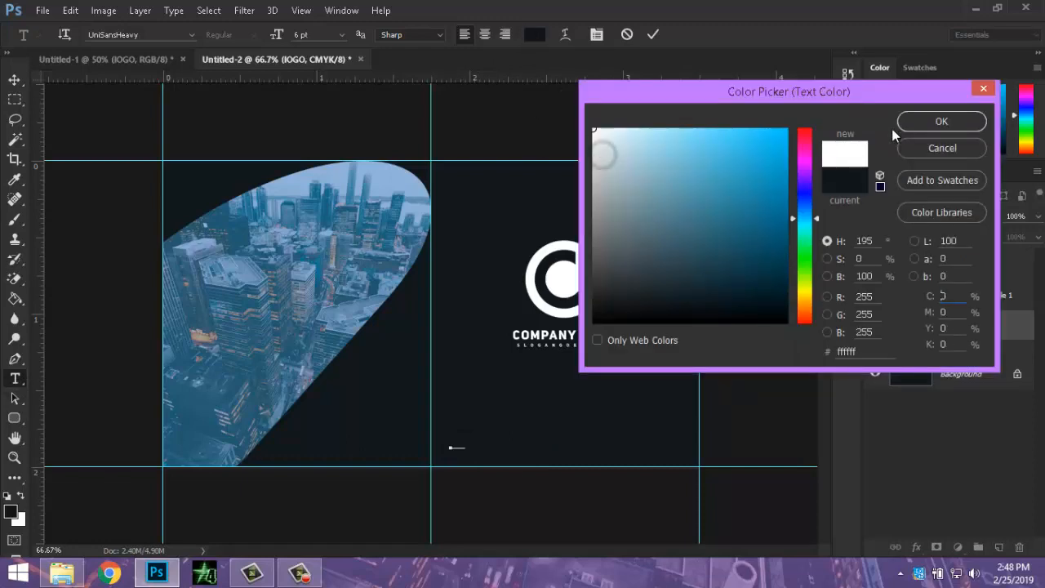
left_click(926, 119)
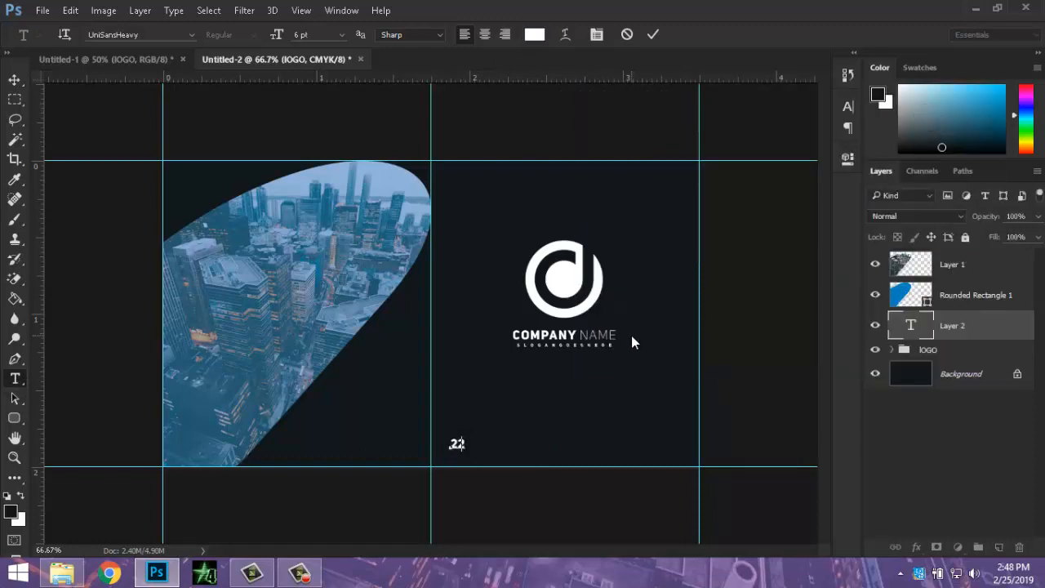
type("WWW.COMPANY")
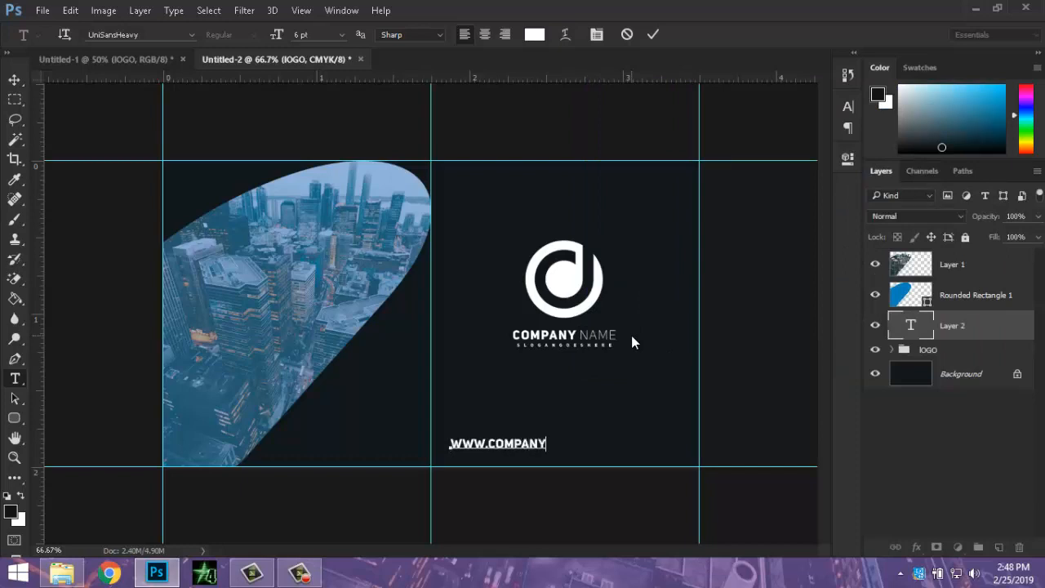
type(".COM")
Set the website text's size to 3 pt and its tracking to 320.
triple_click(520, 441)
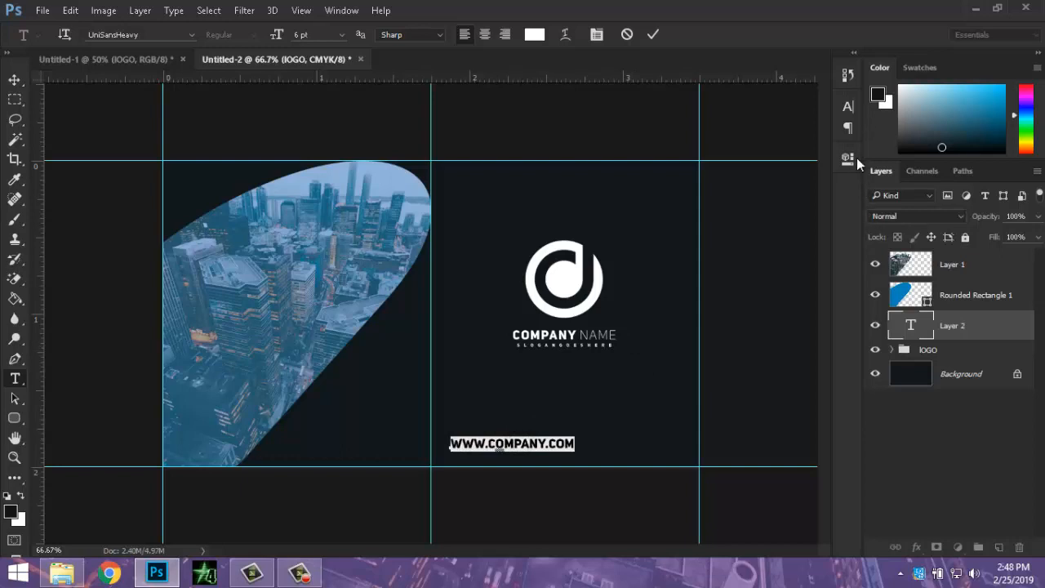
left_click(847, 107)
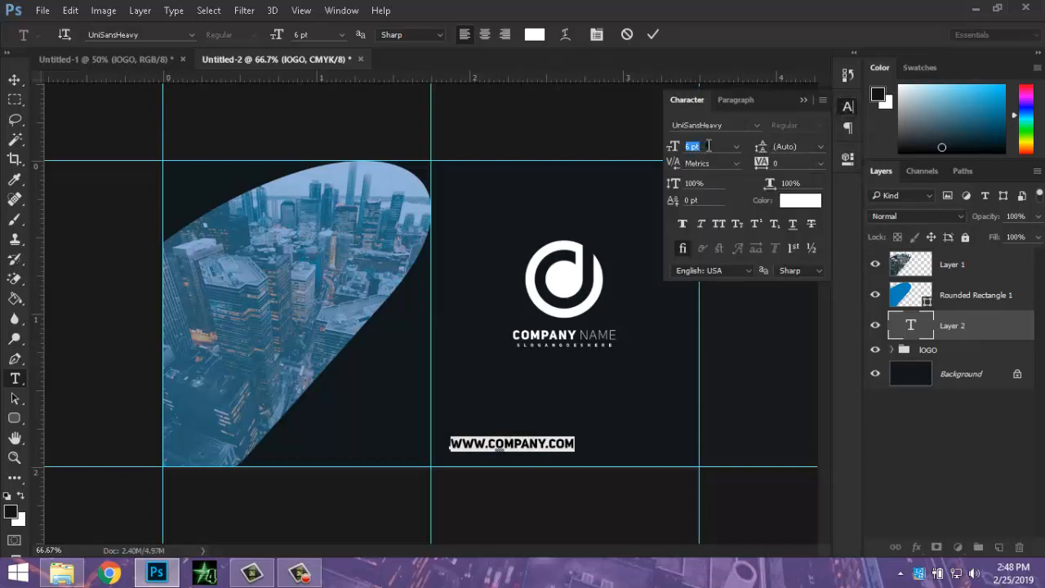
type("2")
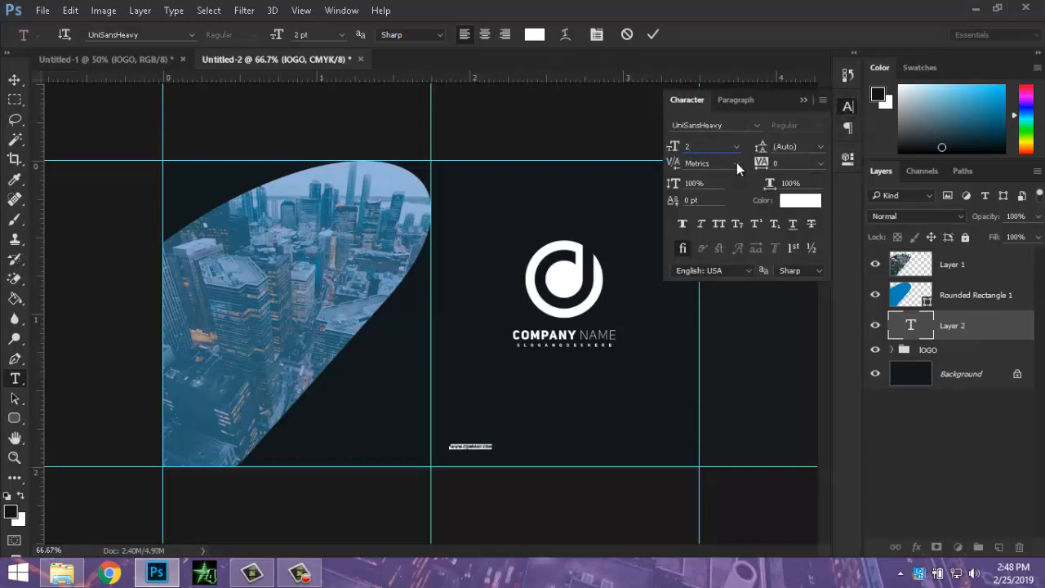
type("4")
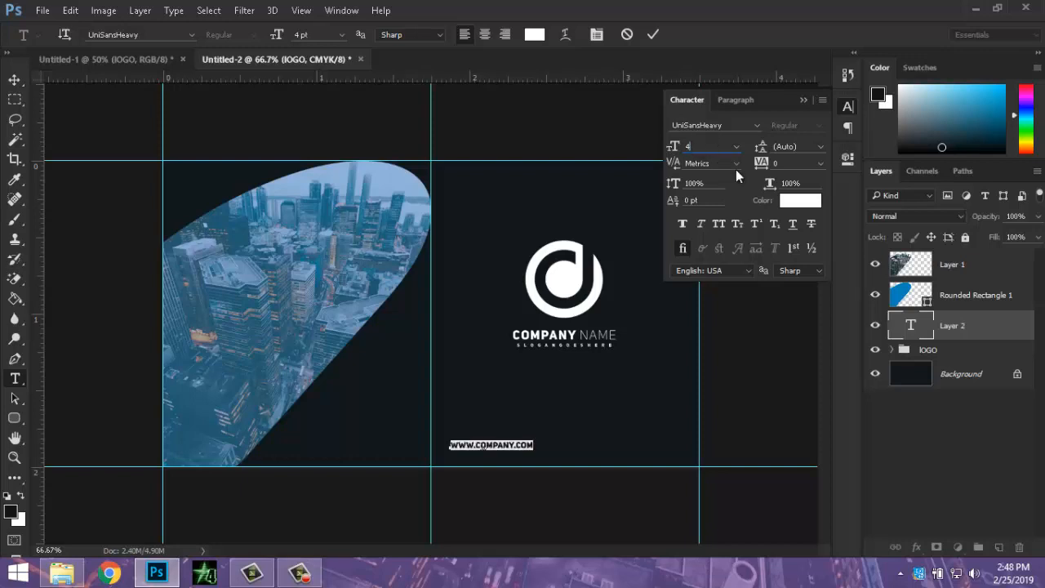
type("3")
key("Return")
left_click_drag(763, 169, 772, 175)
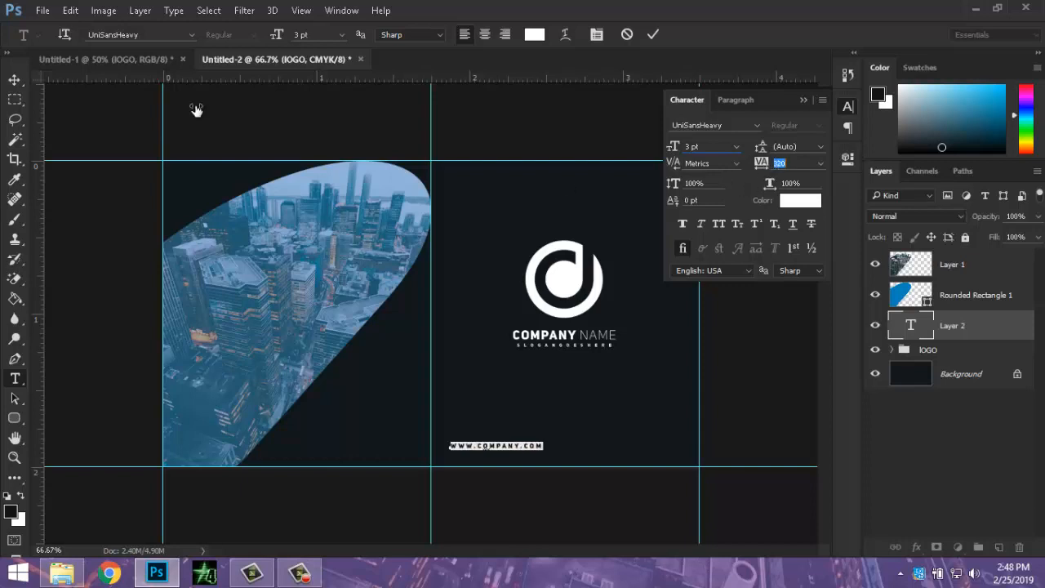
Move the website text so it is centered beneath the company logo near the card's lower edge.
left_click(13, 77)
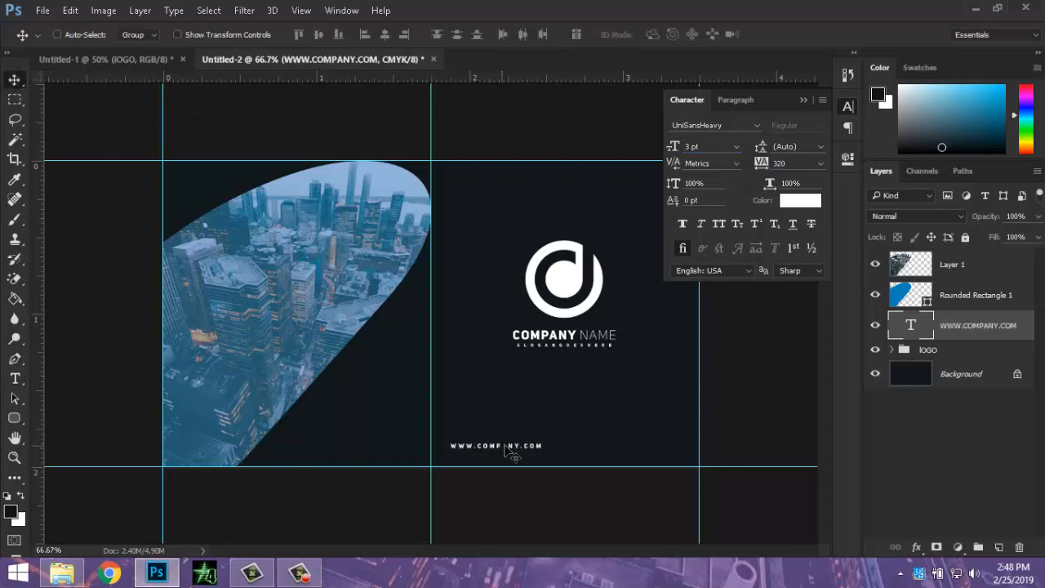
left_click_drag(508, 450, 572, 445)
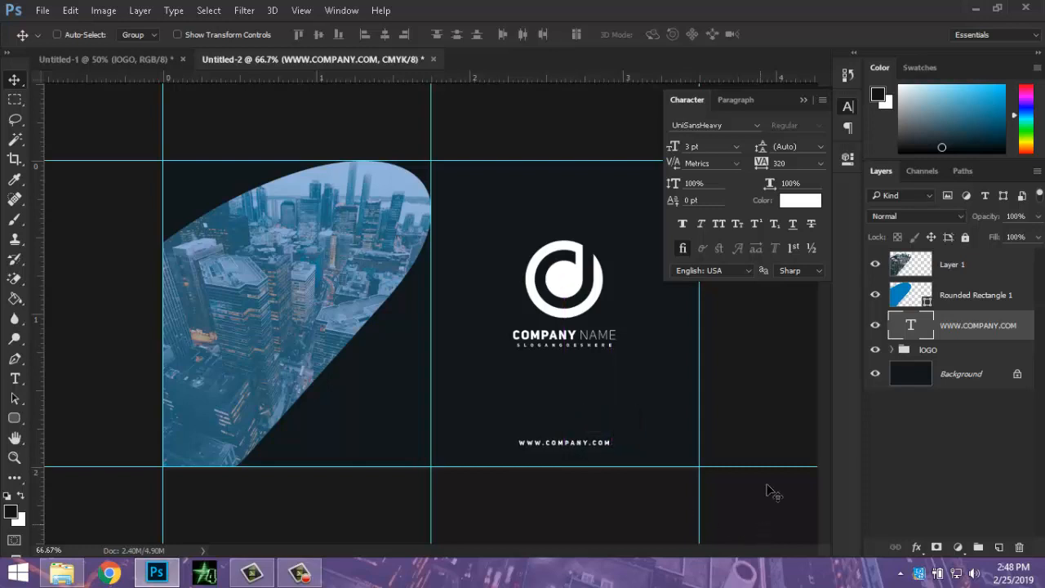
left_click(801, 100)
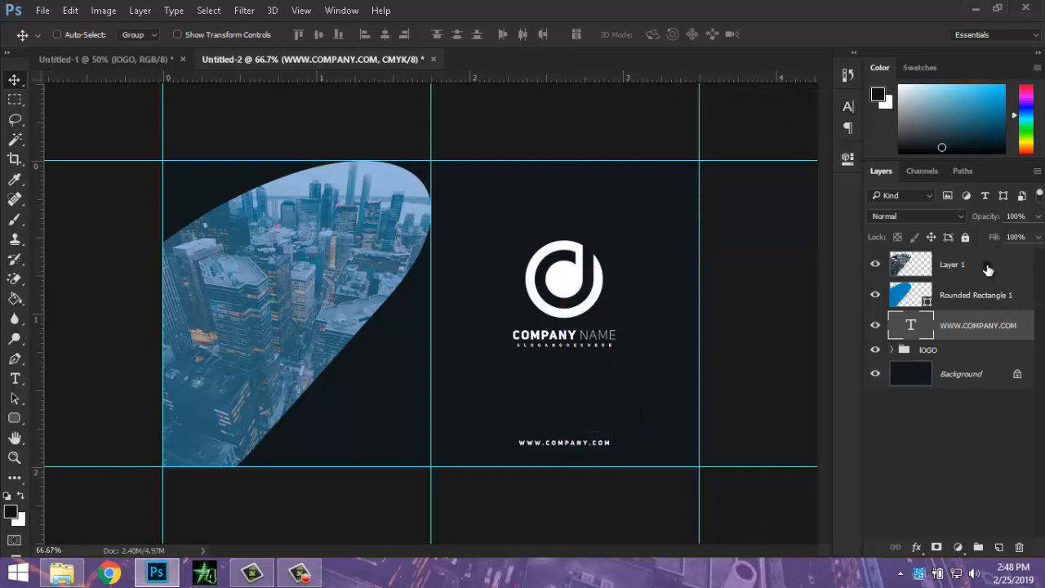
Group the photo, rounded rectangle, website text and LOGO layers, and name the group Front Side.
left_click(986, 264)
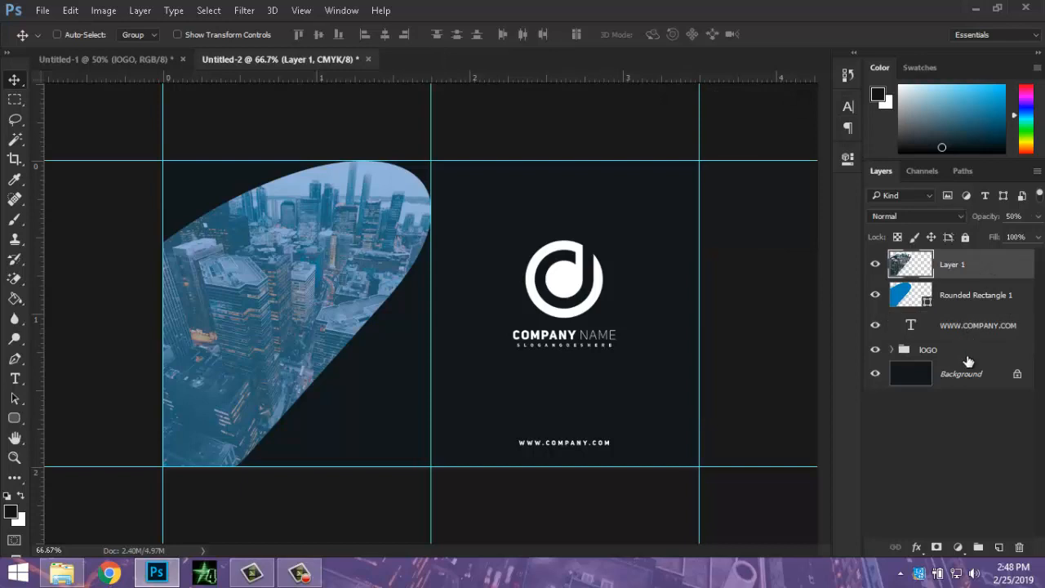
left_click(968, 361, "shift")
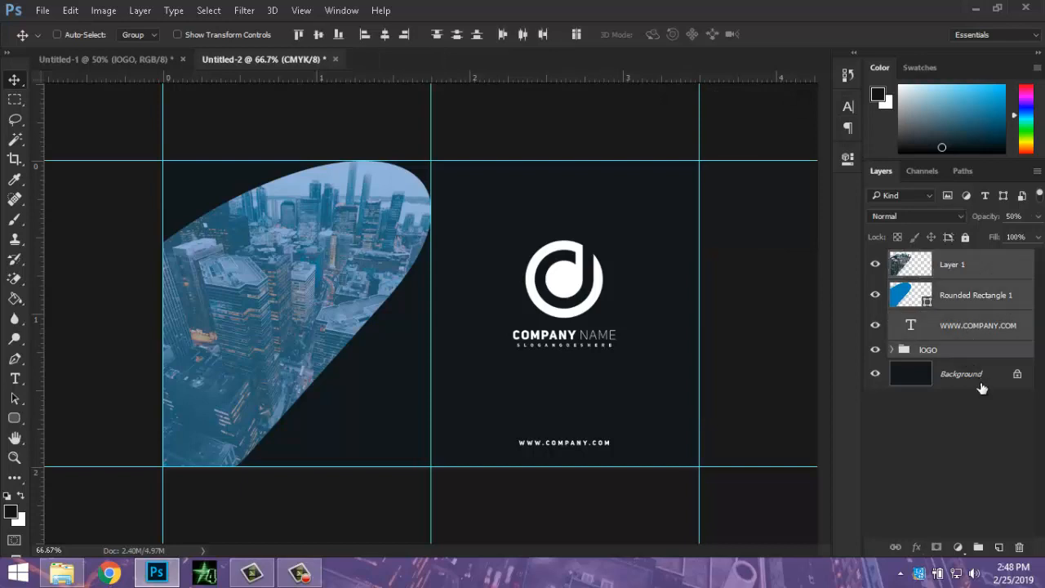
left_click(979, 543)
type("f")
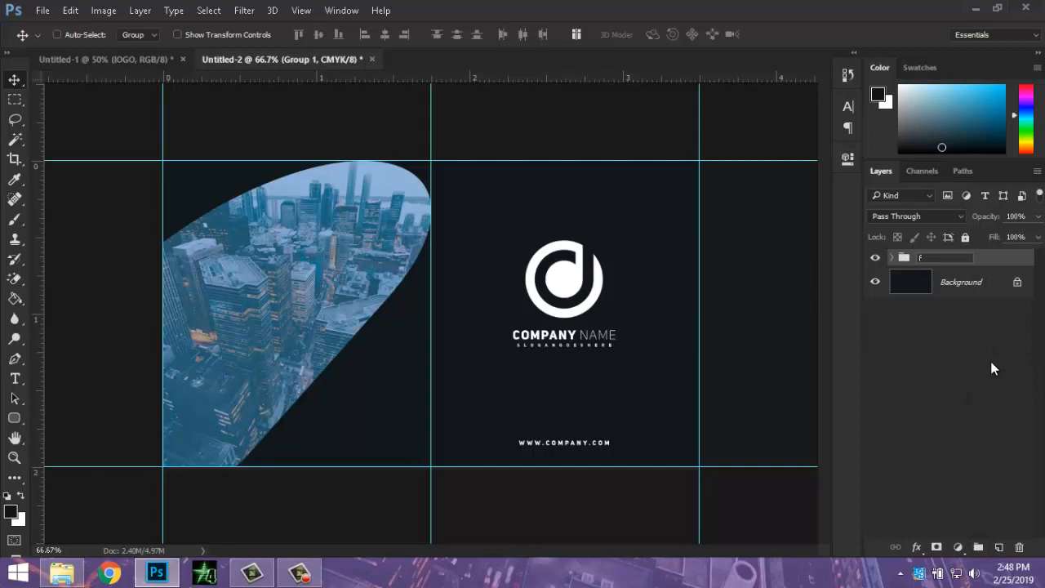
key("BackSpace")
type("Front Side")
key("Return")
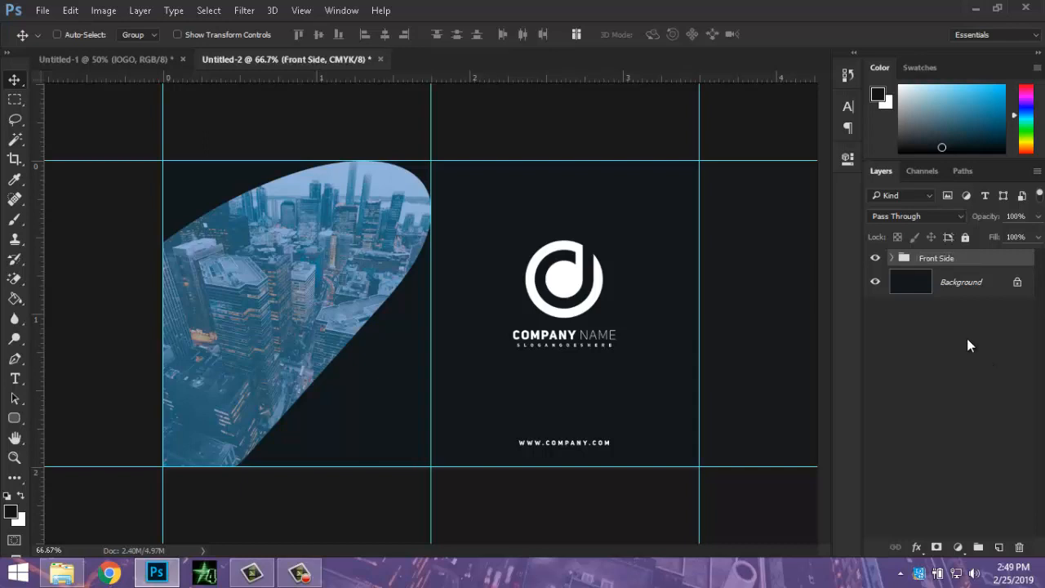
Merge Layer 1 with the Rounded Rectangle 1 layer inside the Front Side group.
left_click(893, 258)
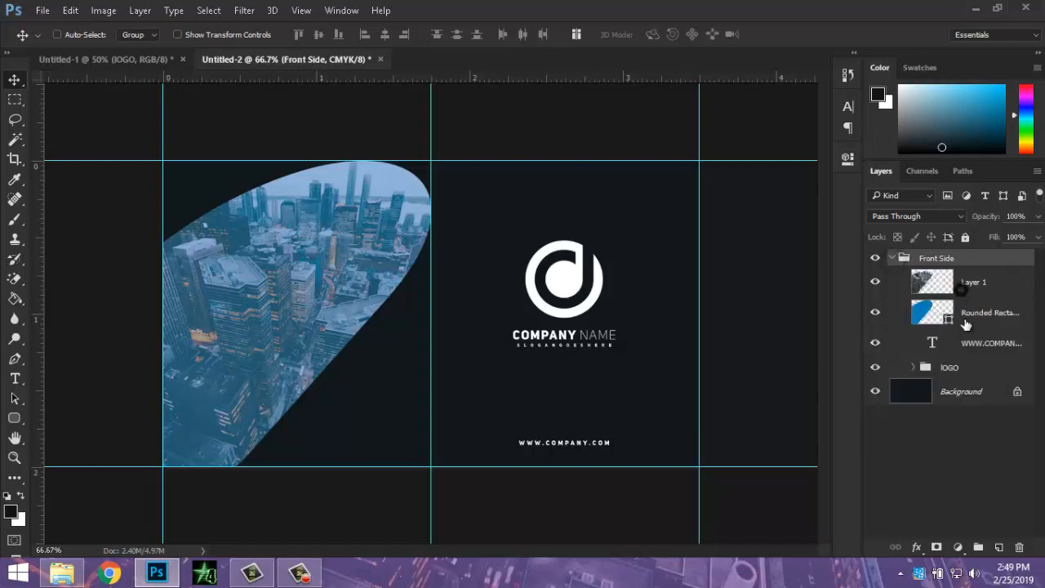
left_click(964, 286)
left_click(971, 320, "shift")
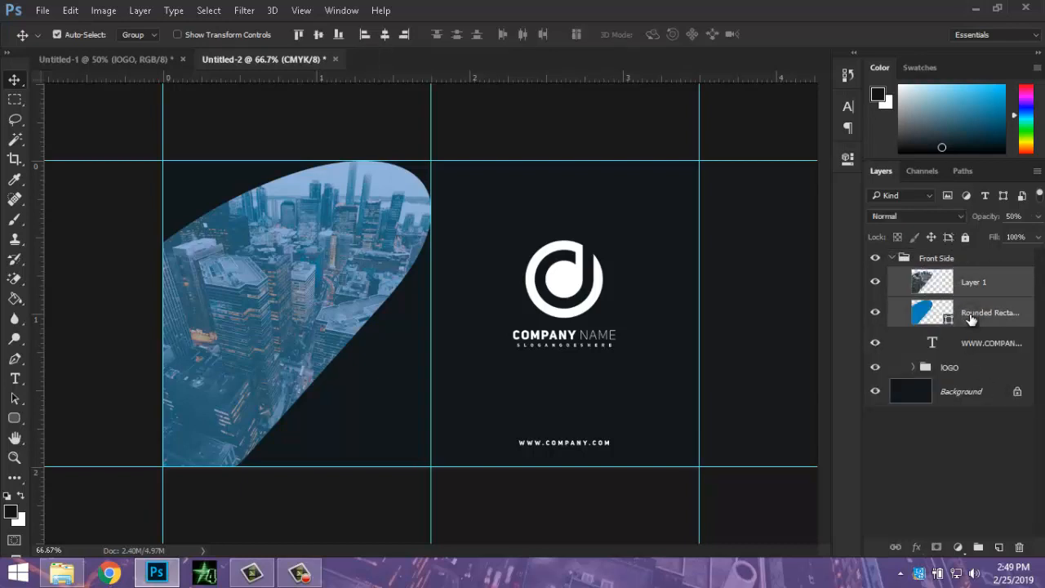
key("ctrl+e")
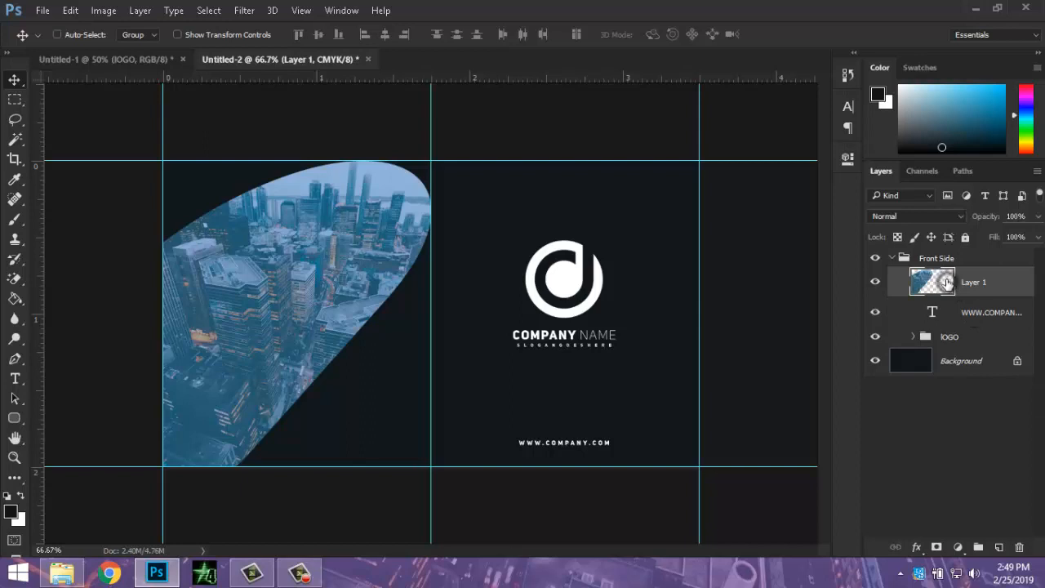
left_click_drag(947, 283, 951, 250)
left_click(957, 292)
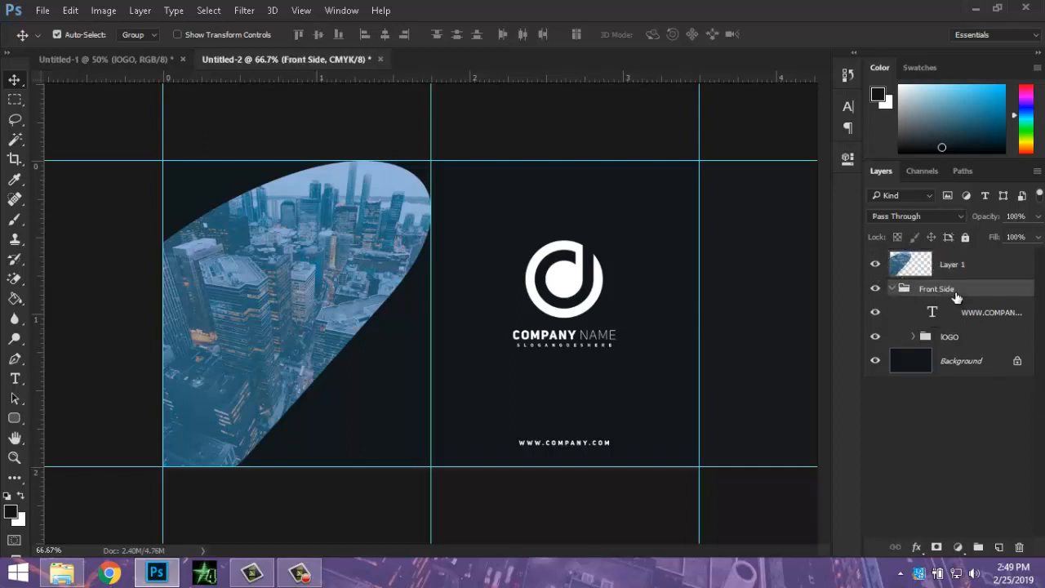
left_click(954, 272)
key("ctrl+[")
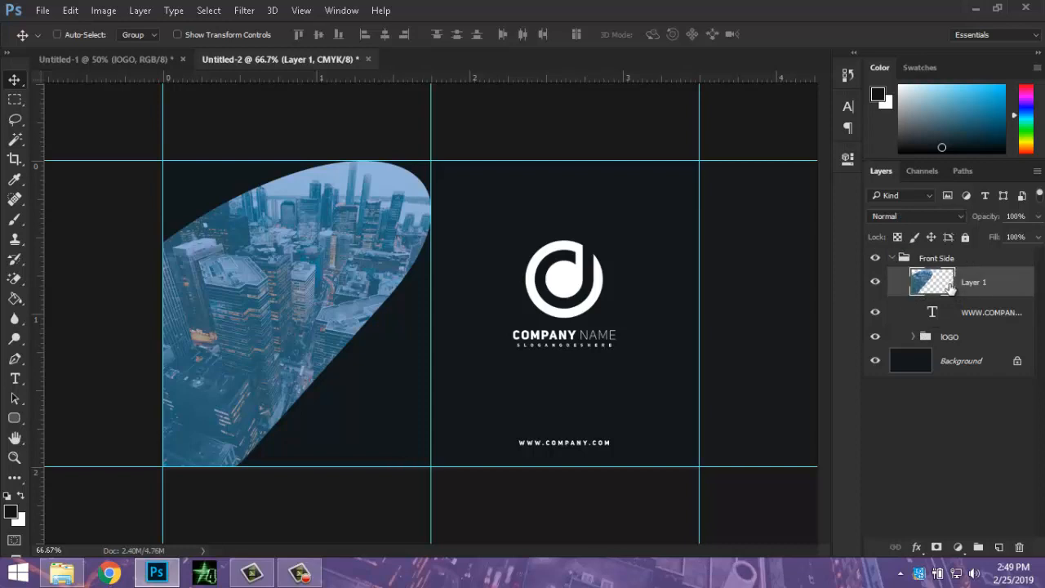
Duplicate the merged Layer 1 above the Front Side group, then collapse and hide that group.
left_click_drag(939, 284, 939, 255)
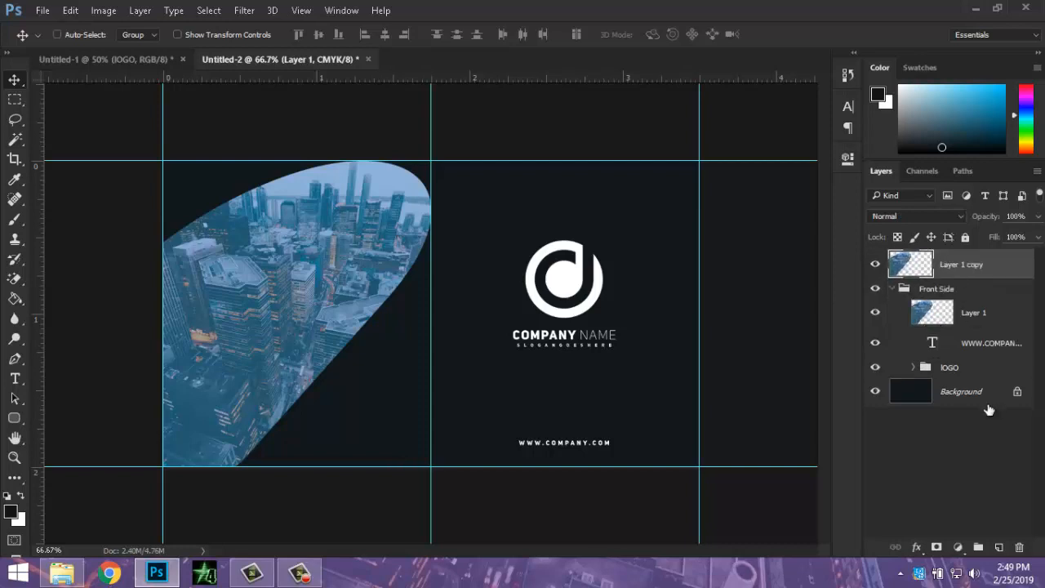
left_click(892, 290)
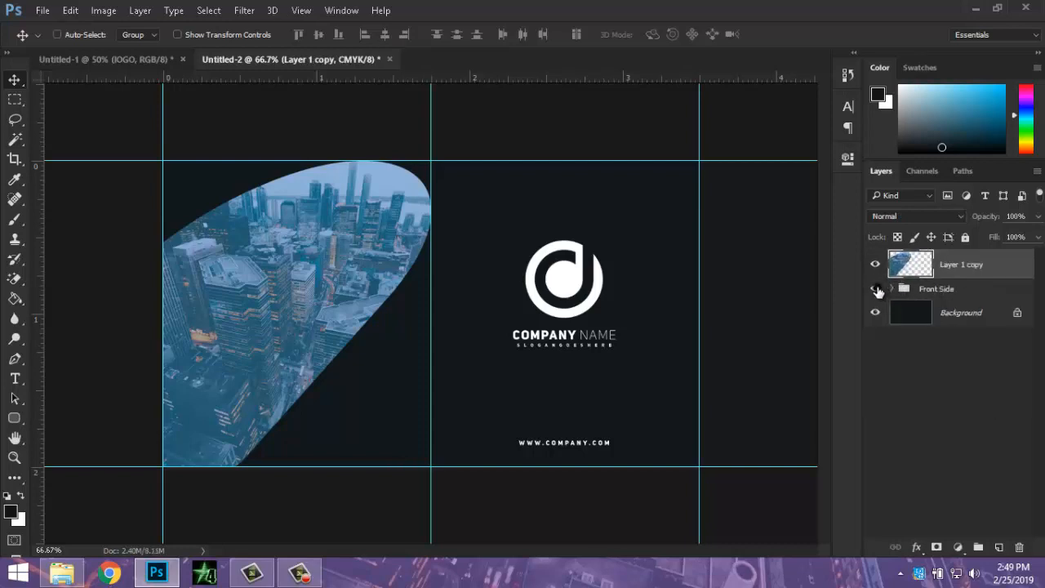
left_click(876, 288)
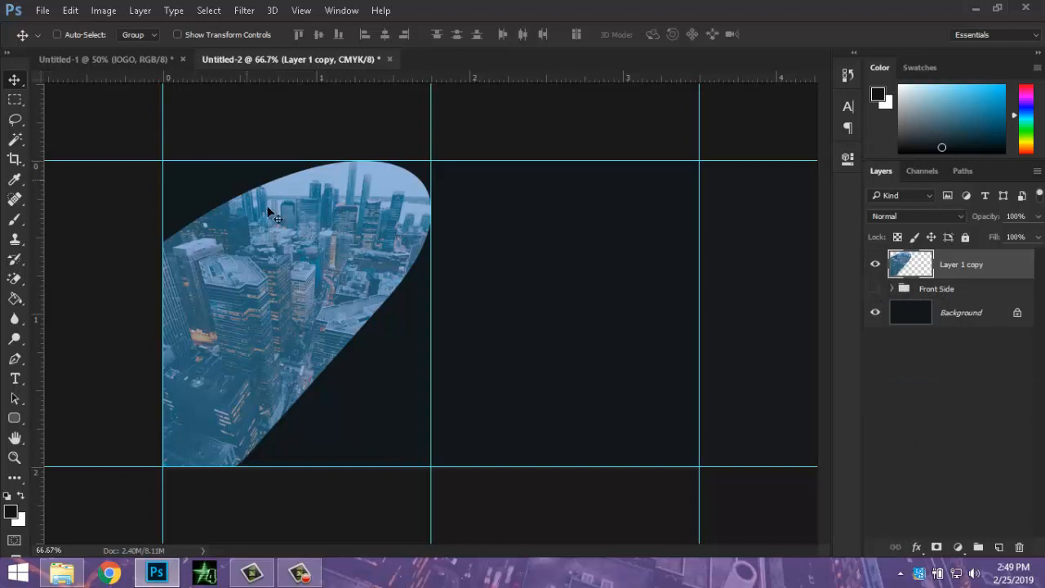
Flip the copied city photo shape horizontally and move it flush with the card's right edge.
left_click(70, 10)
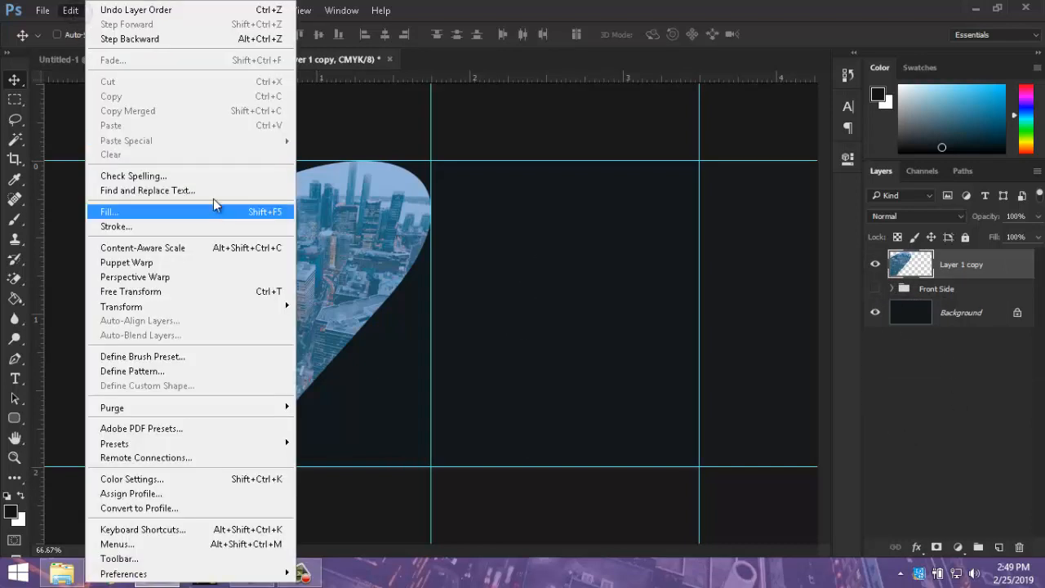
mouse_move(234, 307)
left_click(371, 439)
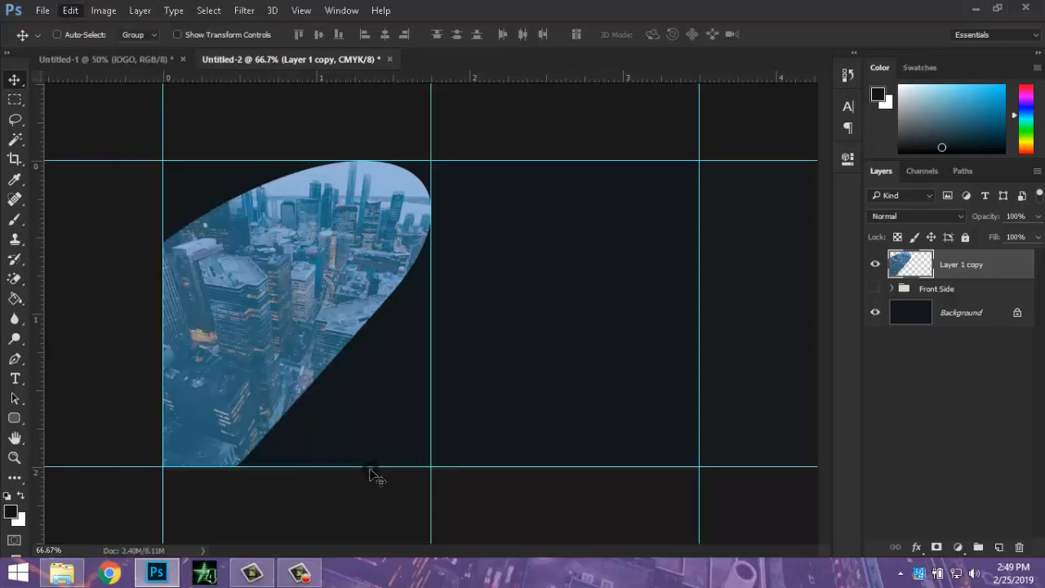
key("shift+ctrl+t")
left_click_drag(355, 422, 671, 360)
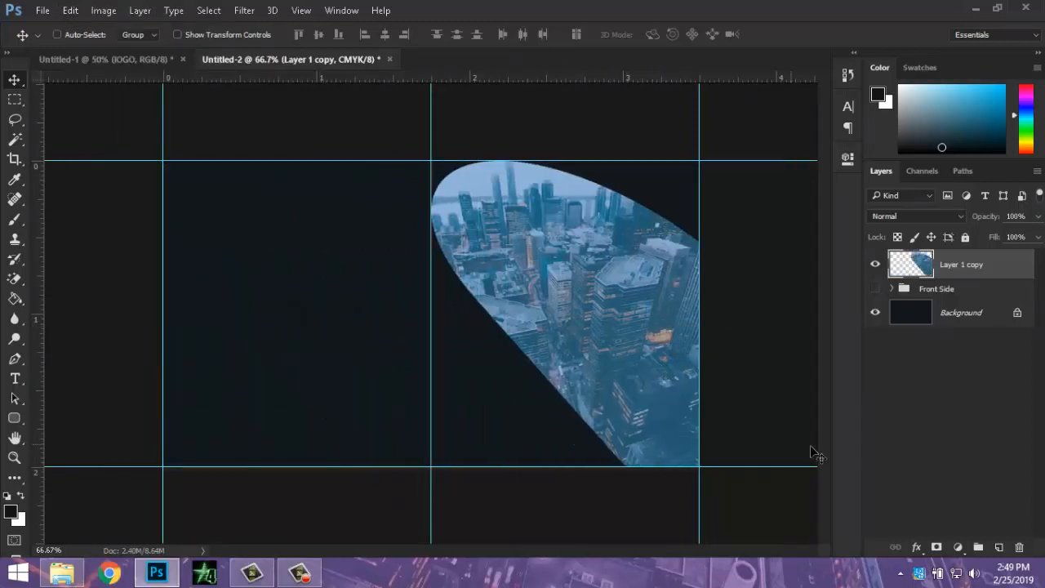
left_click(991, 448)
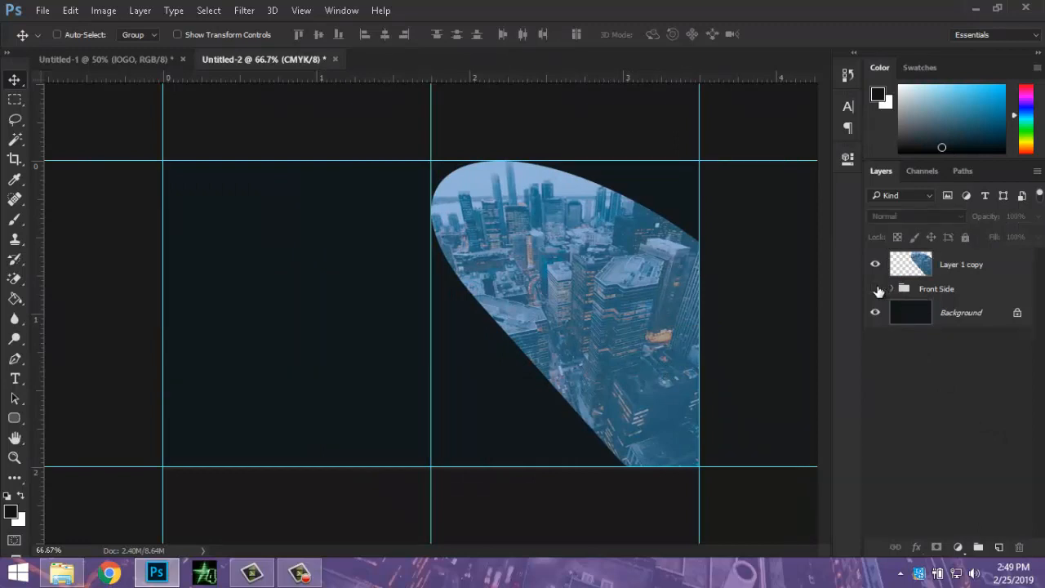
Copy the INFORMATION and LOGO groups from the Untitled-1 document onto the dark left half of the business card in Untitled-2.
left_click(127, 59)
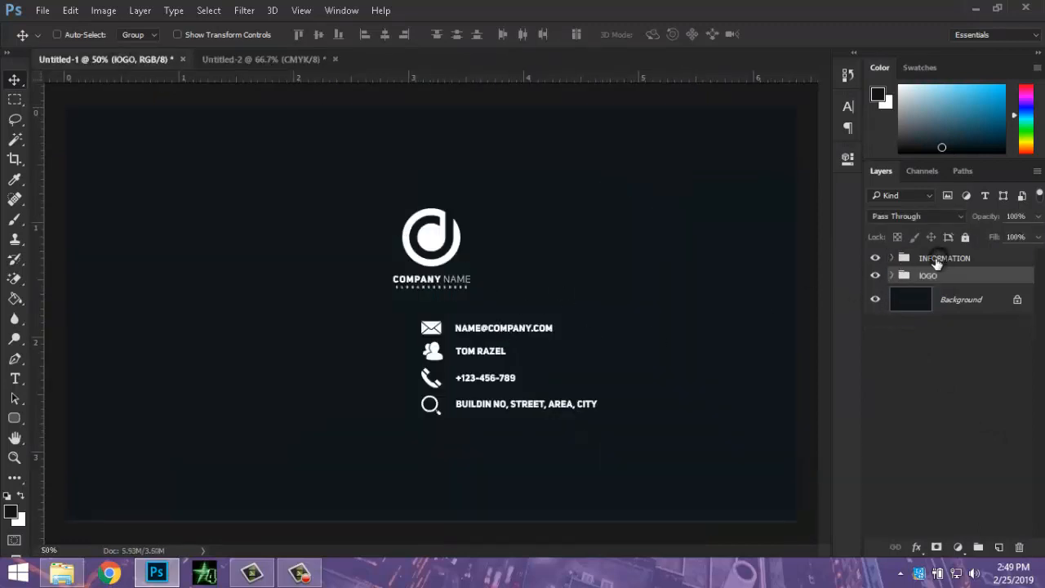
left_click(943, 260, "shift")
left_click_drag(424, 250, 277, 294)
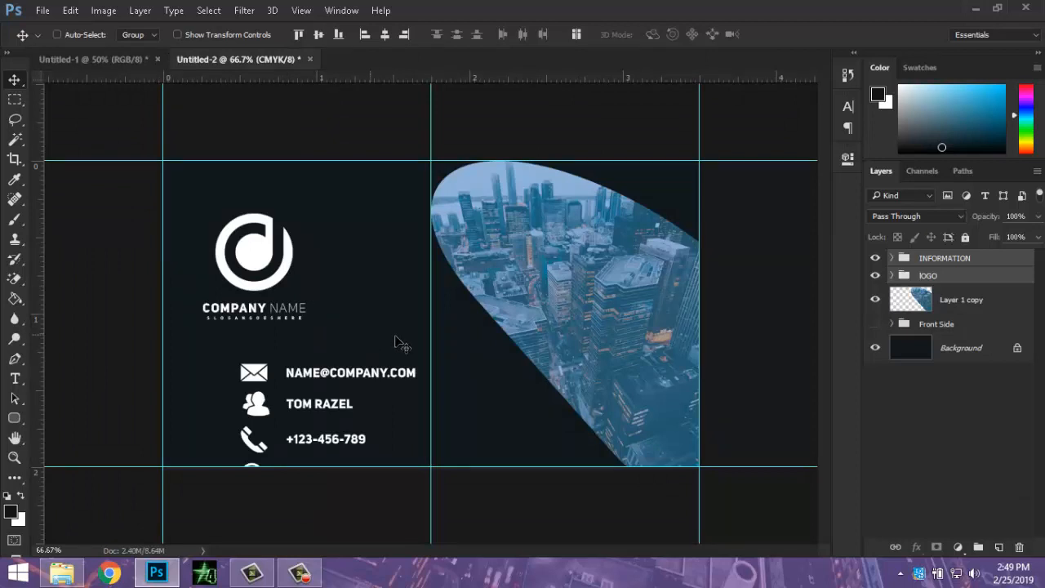
left_click(962, 416)
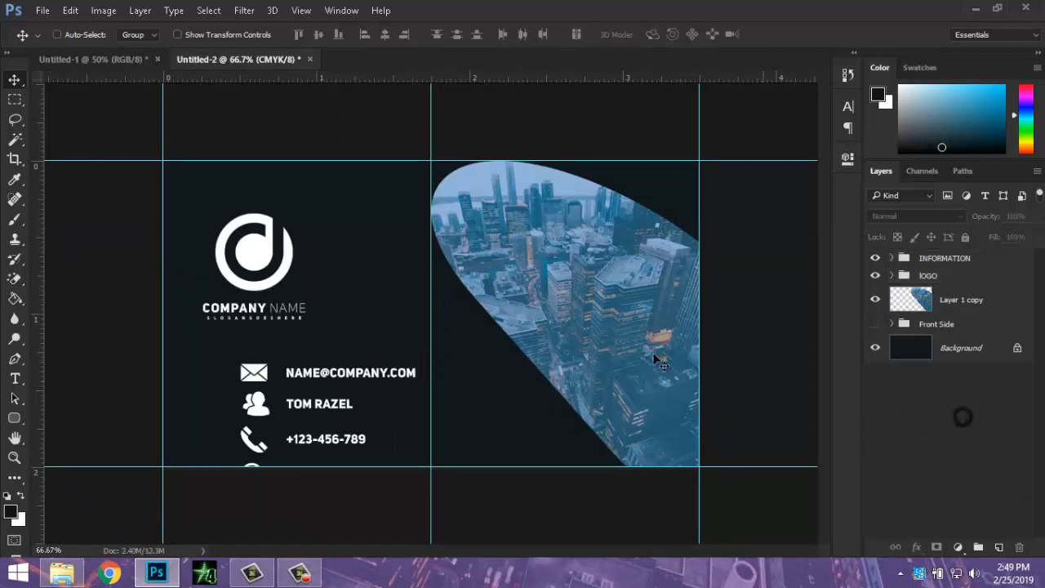
Scale the LOGO group down to about 67% and move it into the upper part of the card's empty left half.
left_click_drag(931, 261, 937, 280)
left_click(937, 280)
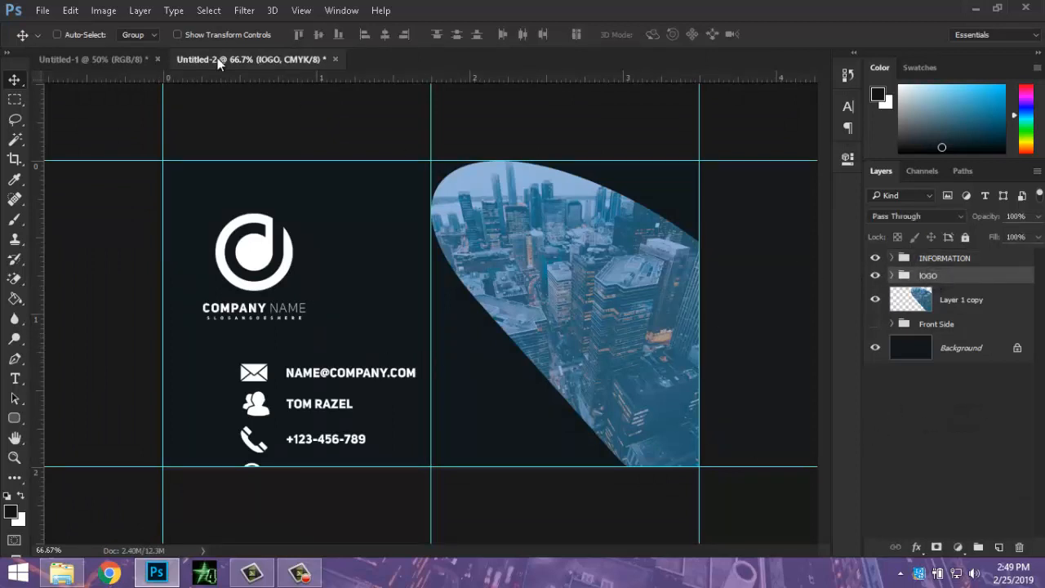
left_click(211, 36)
left_click_drag(307, 212, 288, 232)
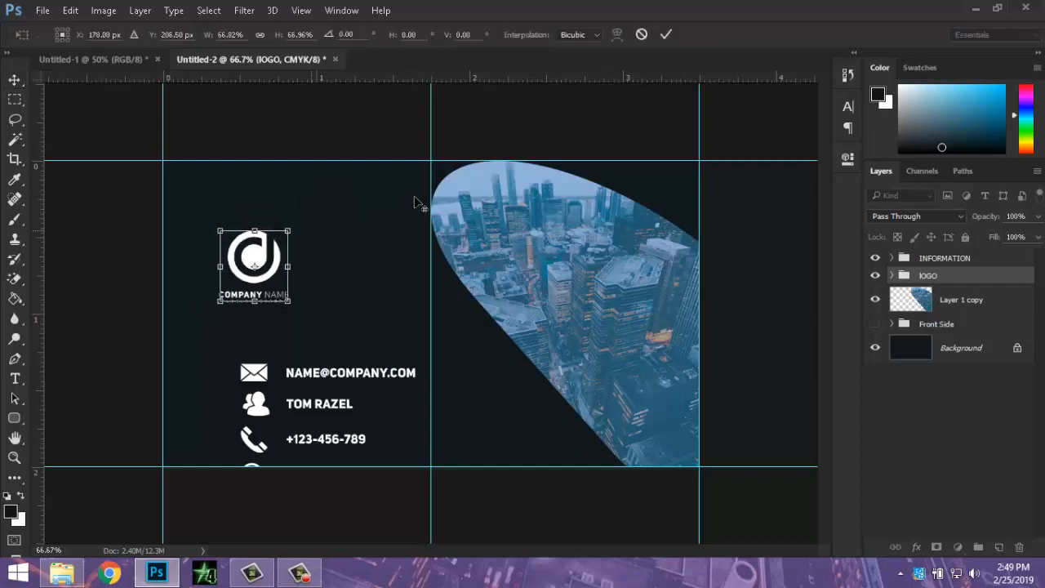
left_click(667, 36)
left_click(177, 34)
left_click_drag(260, 258, 290, 236)
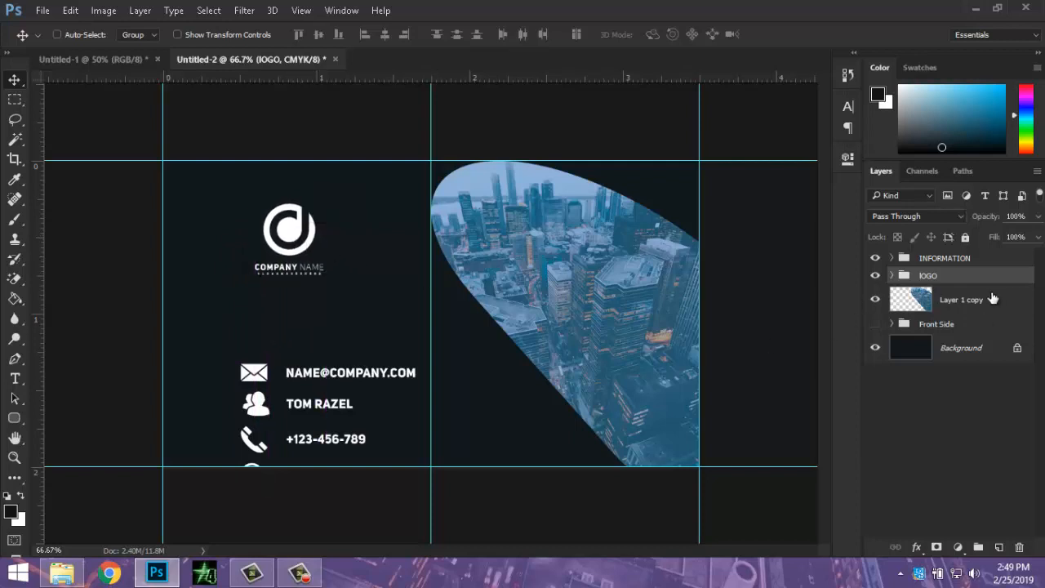
Move the INFORMATION group up and left so all four contact lines fit inside the card, and shift the logo slightly up above them.
left_click(951, 258)
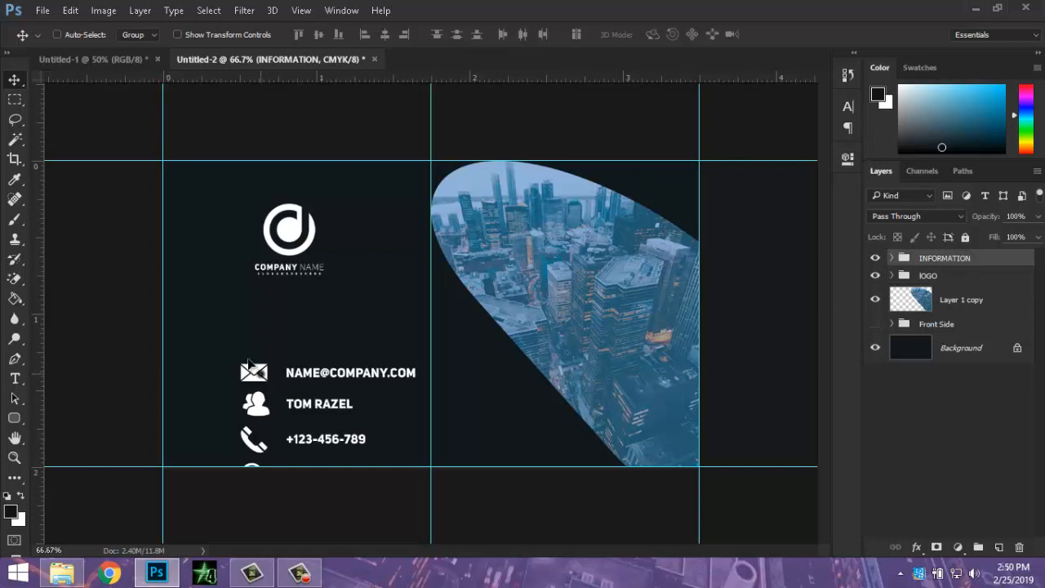
left_click_drag(255, 369, 205, 330)
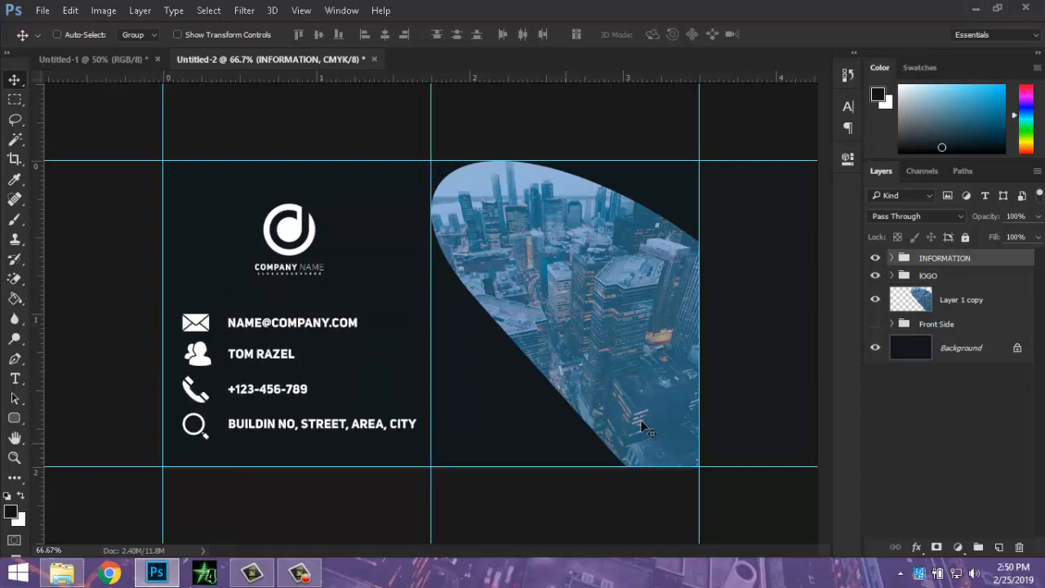
left_click(933, 276)
mouse_move(295, 239)
left_mouse_down()
mouse_move(274, 240)
mouse_move(308, 242)
mouse_move(291, 220)
mouse_move(300, 234)
left_mouse_up()
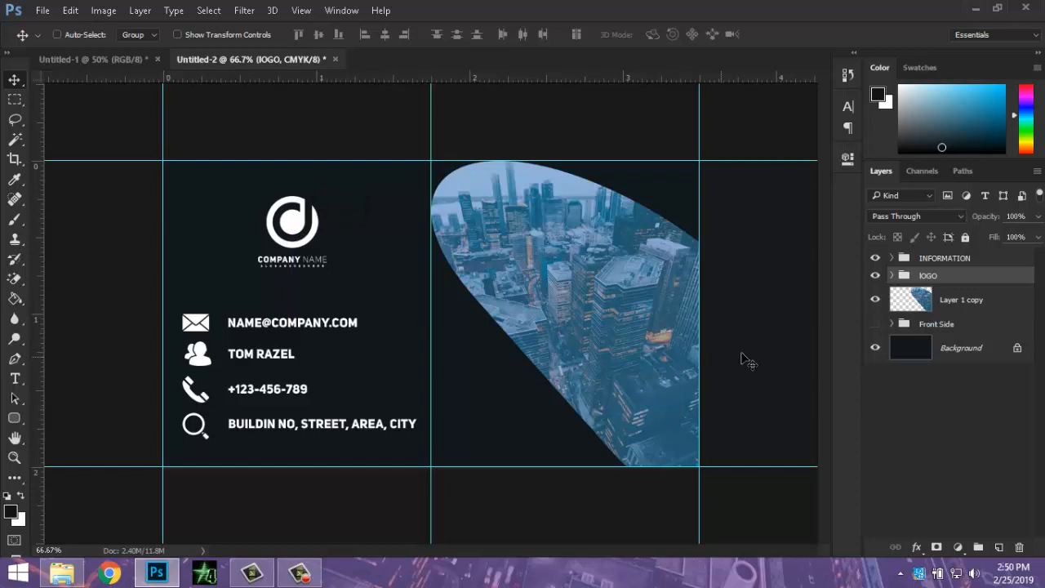
Group Layer 1 copy with the LOGO and INFORMATION groups, and name the new group Back Side.
left_click(951, 299)
left_click(947, 258, "shift")
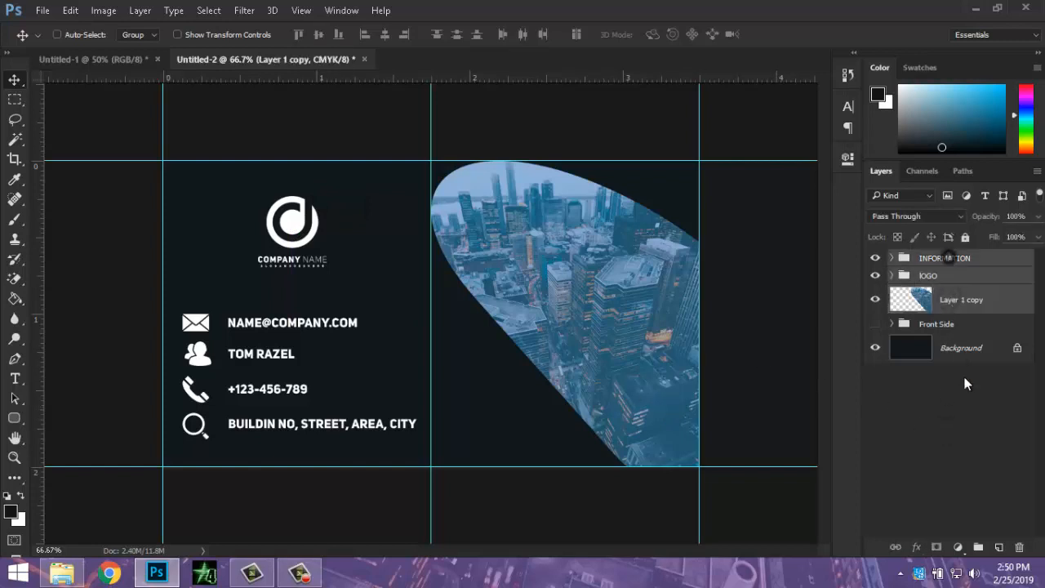
left_click(978, 547)
double_click(933, 258)
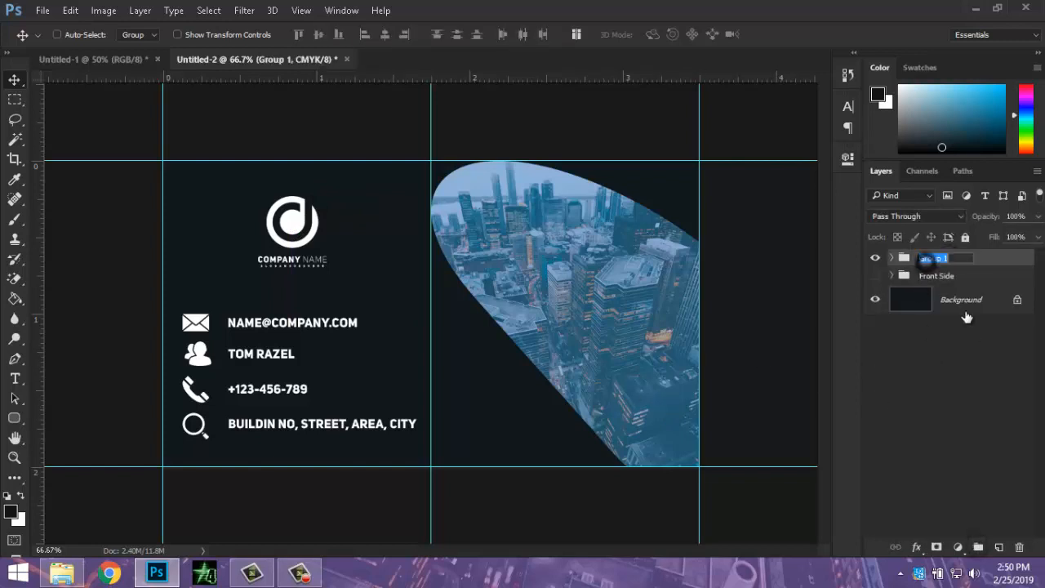
type("Back Side")
key("Return")
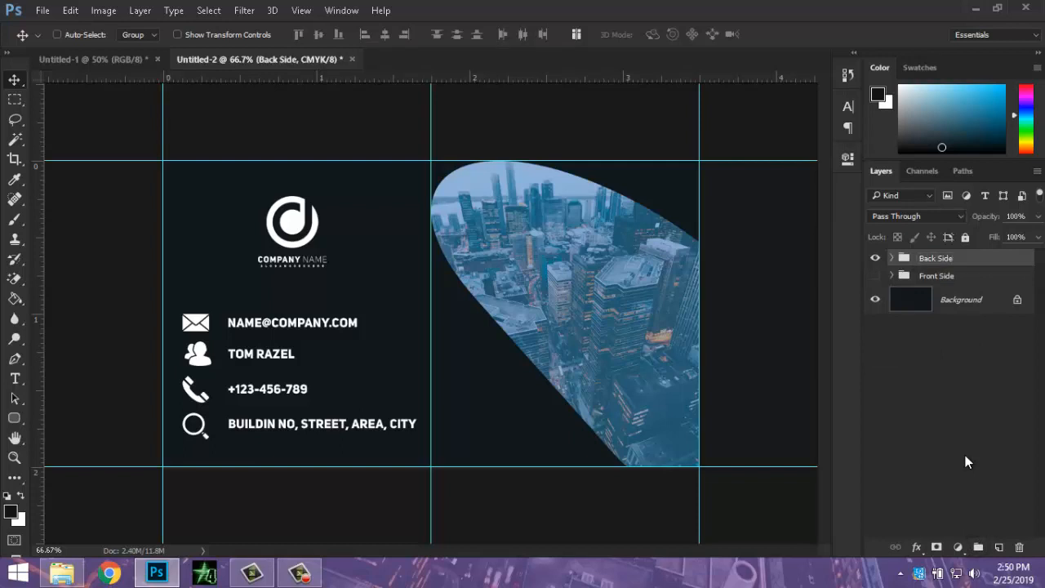
Examine the front and back card designs in turn by toggling the visibility of the Front Side and Back Side groups.
left_click(876, 258)
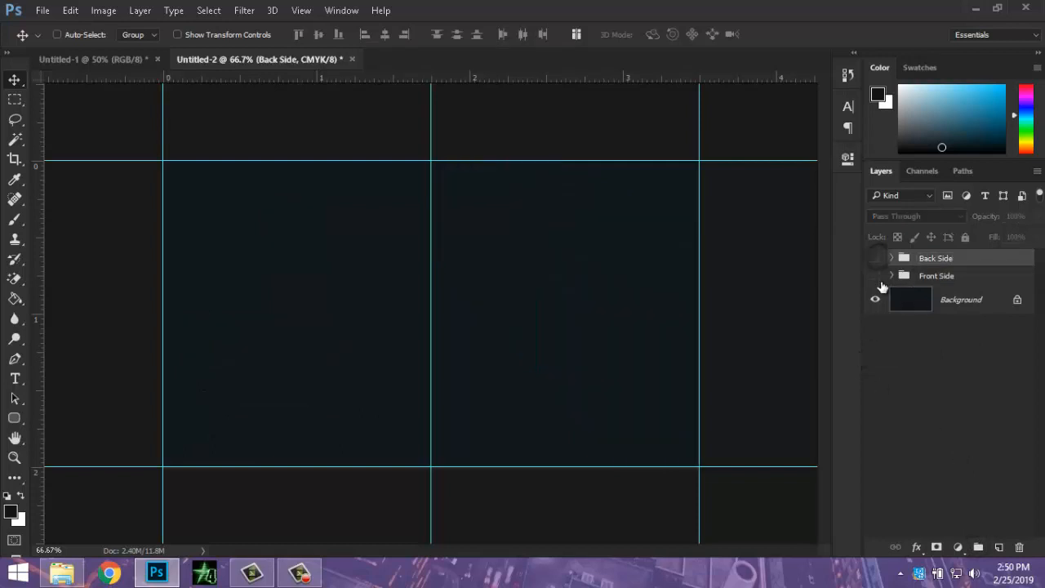
left_click(876, 296)
left_click(875, 296)
left_click(875, 276)
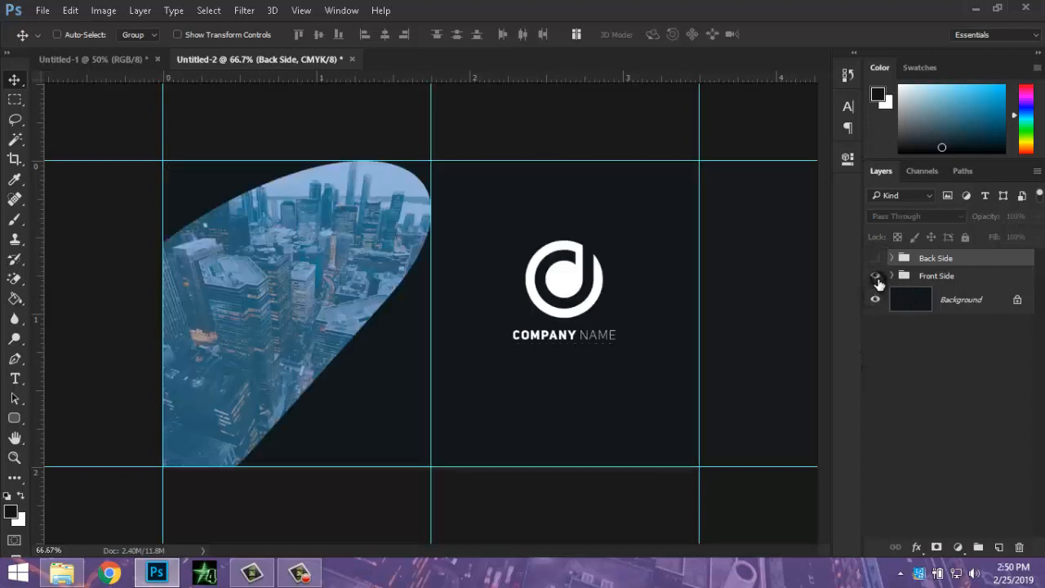
left_click(875, 276)
left_click(875, 258)
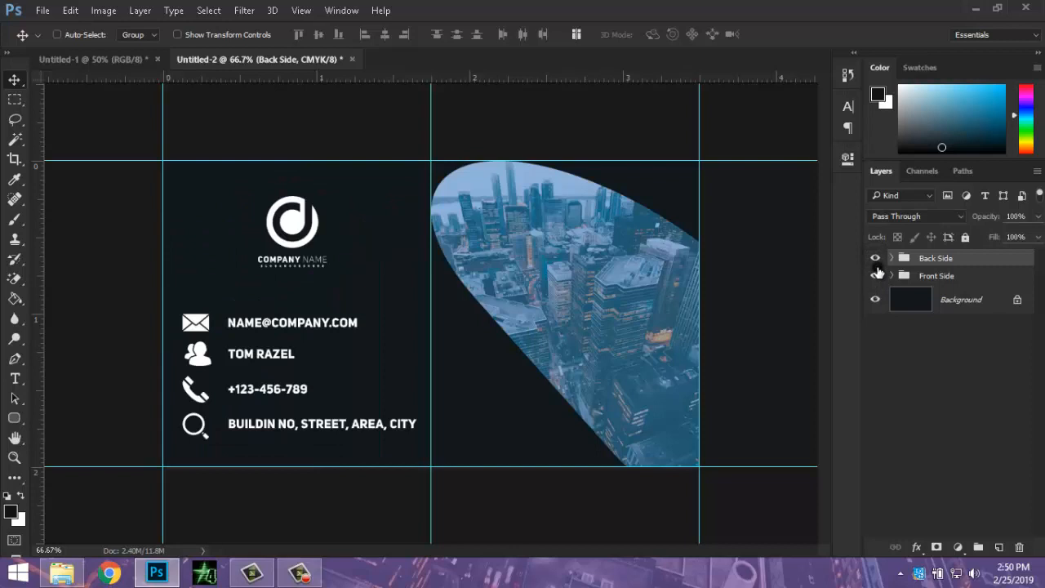
left_click(875, 276)
left_click(876, 276)
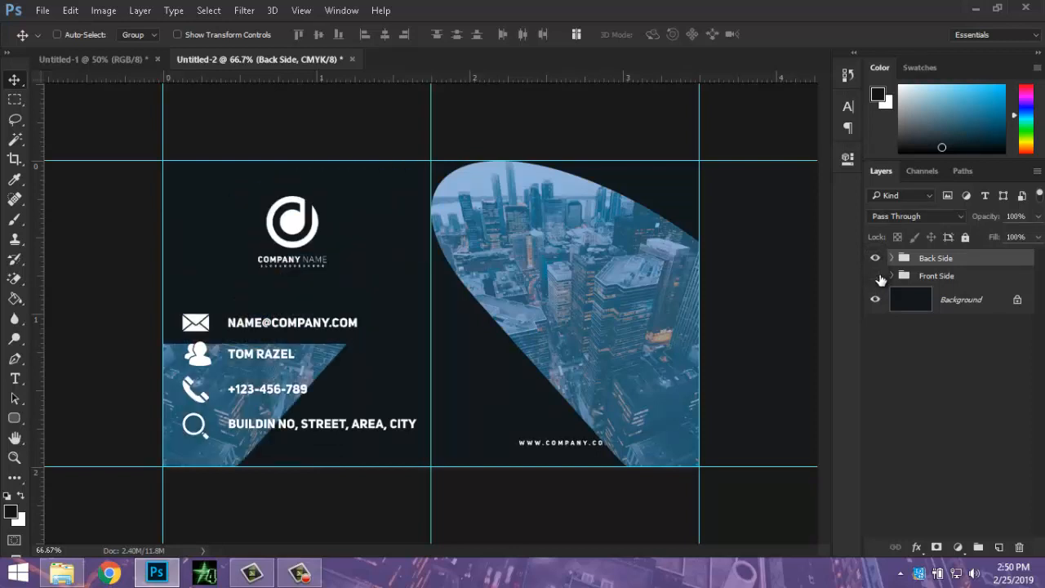